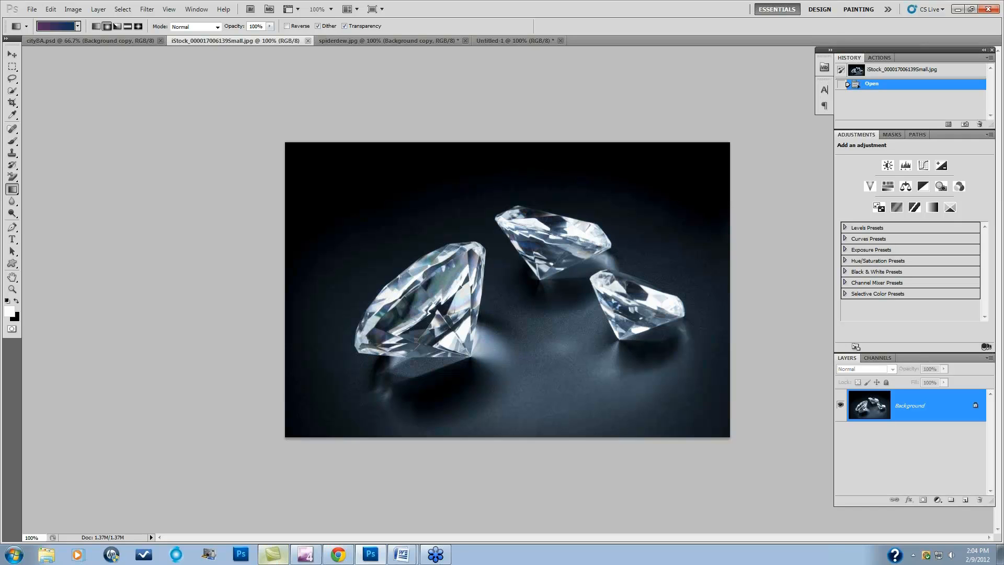
# Duplicate the Background layer of the diamond photo
pyautogui.click(148, 9)
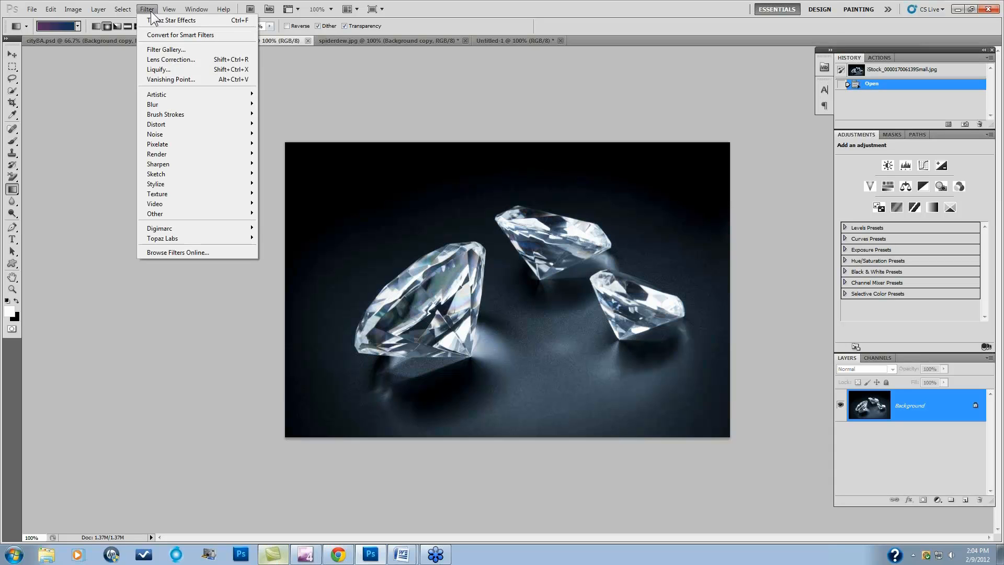
pyautogui.moveTo(171, 238)
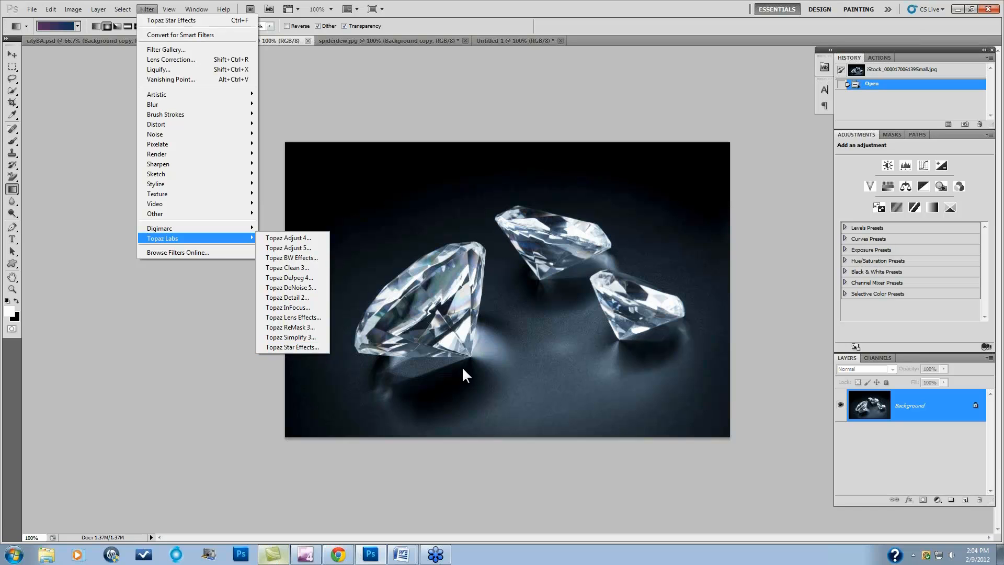
pyautogui.click(889, 446)
pyautogui.moveTo(940, 416); pyautogui.dragTo(965, 499)
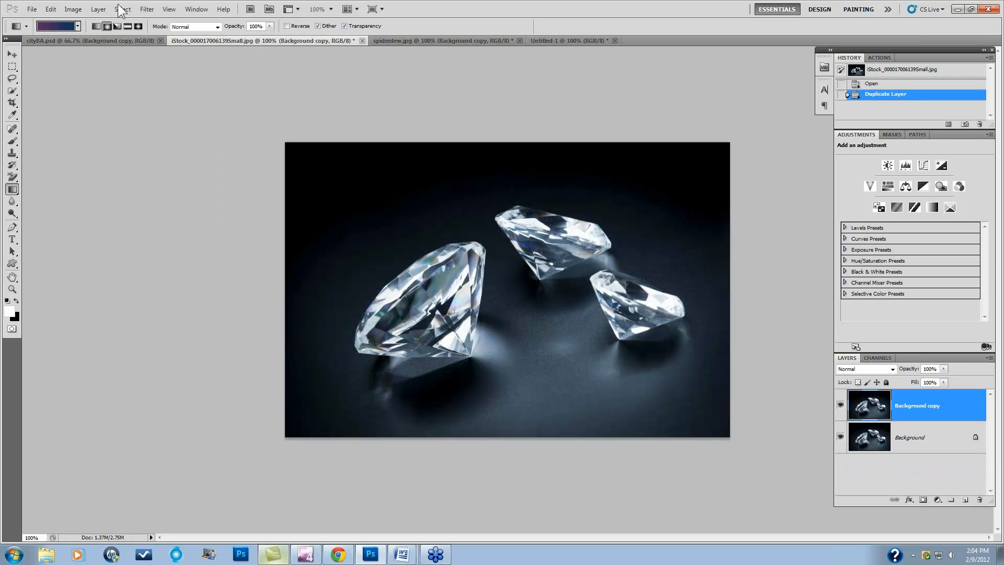
# Open the Topaz Star Effects filter on the duplicate layer, choose the Jewel Sparkle I preset and set the threshold to 0.00
pyautogui.click(147, 9)
pyautogui.moveTo(196, 241)
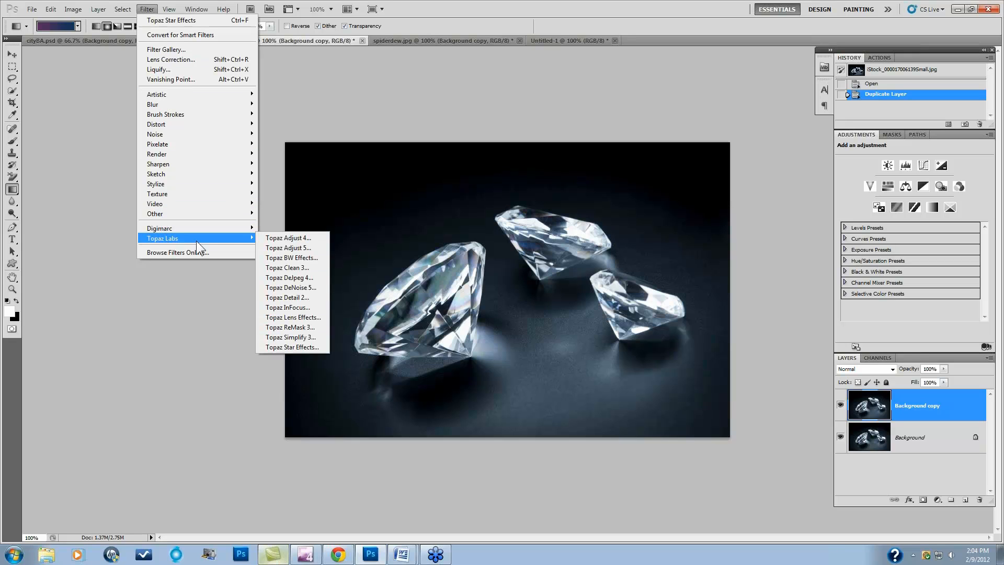
pyautogui.click(293, 347)
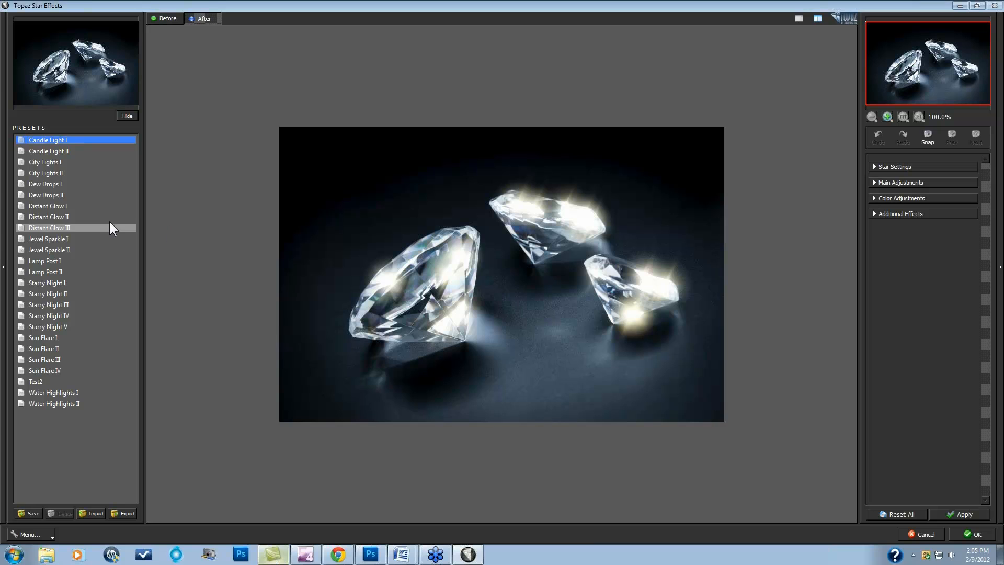
pyautogui.click(58, 240)
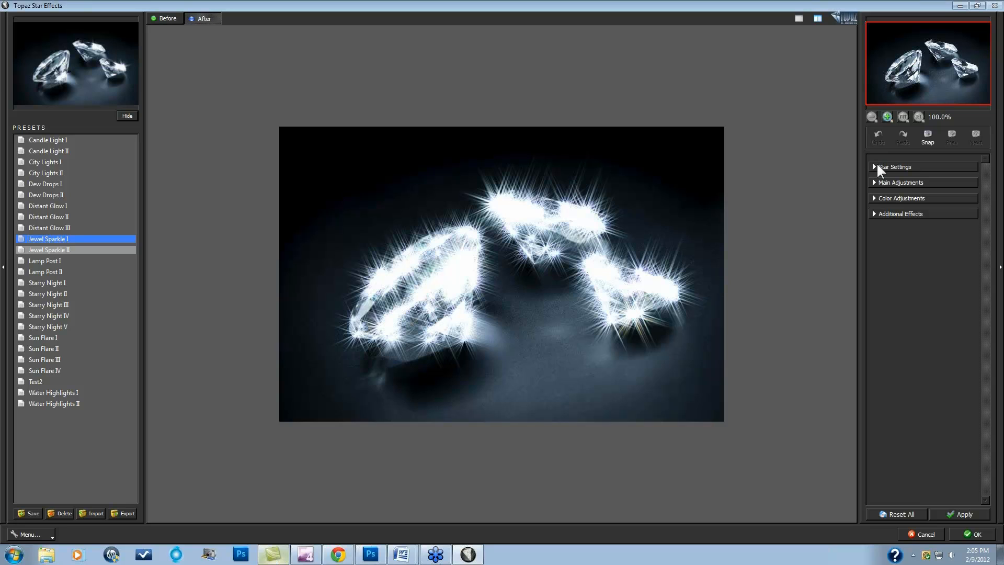
pyautogui.click(876, 182)
pyautogui.moveTo(877, 203); pyautogui.dragTo(807, 206)
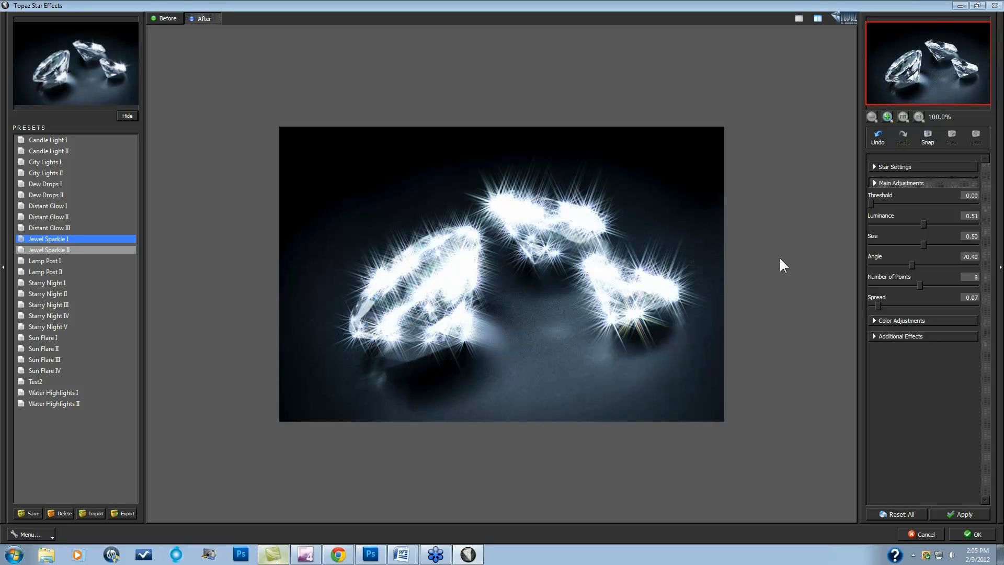
# Remove the stars over large areas of all three diamonds with the Remove brush at size 151
pyautogui.click(873, 167)
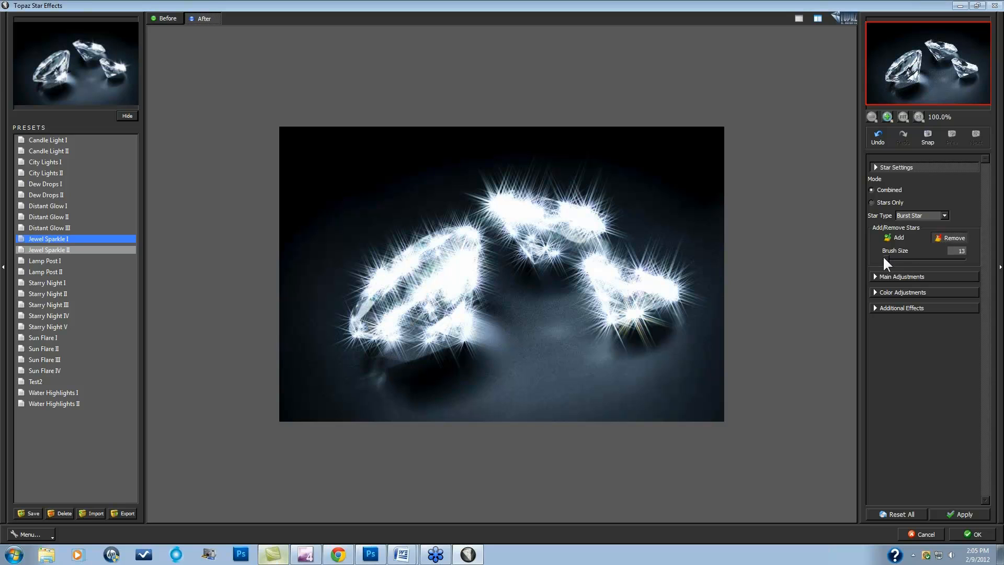
pyautogui.moveTo(883, 258); pyautogui.dragTo(930, 258)
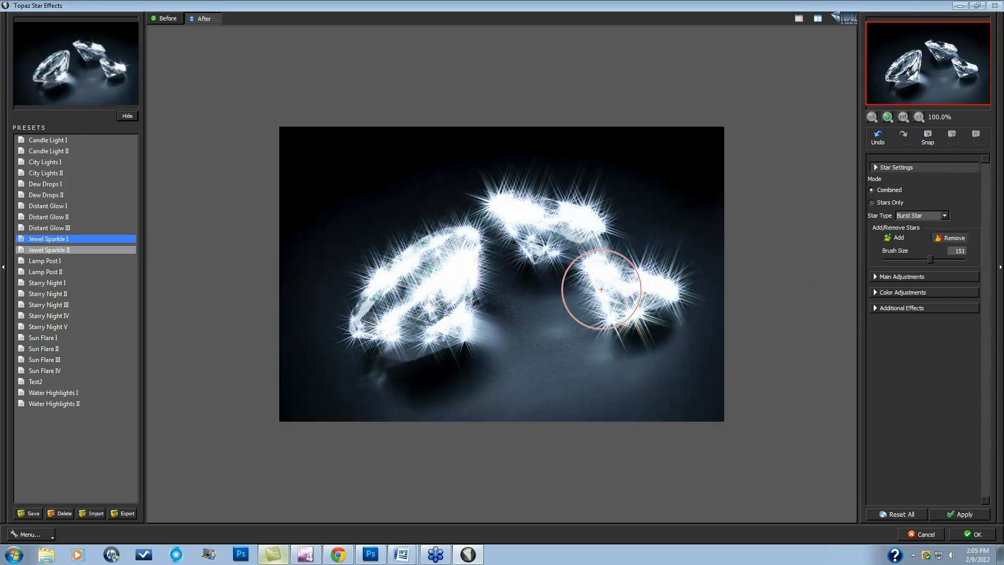
pyautogui.moveTo(602, 289)
pyautogui.mouseDown()
pyautogui.moveTo(616, 277)
pyautogui.moveTo(622, 310)
pyautogui.mouseUp()
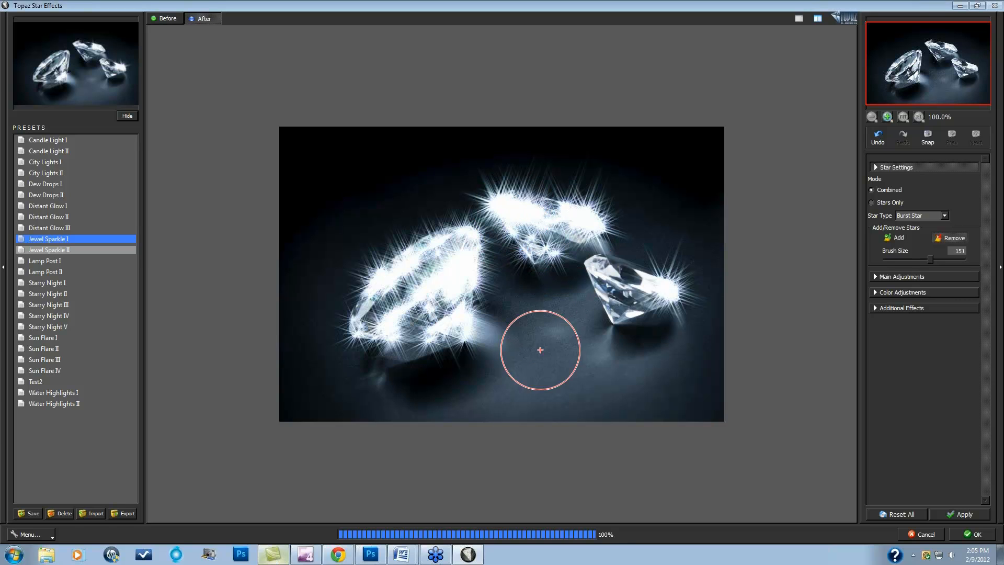
pyautogui.moveTo(466, 231)
pyautogui.mouseDown()
pyautogui.moveTo(450, 206)
pyautogui.moveTo(511, 233)
pyautogui.mouseUp()
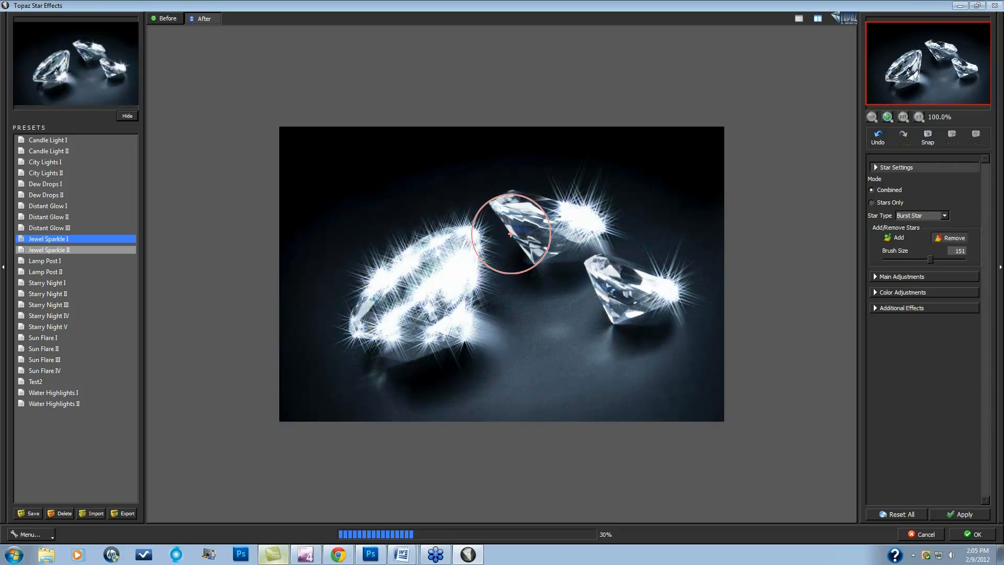
pyautogui.moveTo(457, 327)
pyautogui.mouseDown()
pyautogui.moveTo(446, 324)
pyautogui.moveTo(448, 340)
pyautogui.mouseUp()
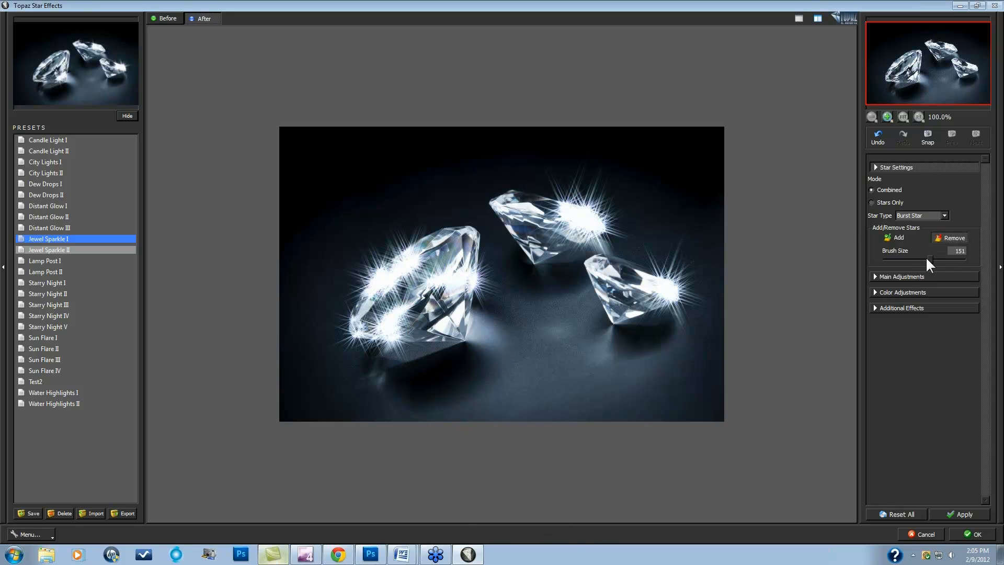
# Reduce the Remove brush to size 45 and thin out the remaining star clusters on the three diamonds
pyautogui.moveTo(897, 260); pyautogui.dragTo(896, 259)
pyautogui.moveTo(385, 270)
pyautogui.mouseDown()
pyautogui.moveTo(377, 284)
pyautogui.moveTo(395, 272)
pyautogui.mouseUp()
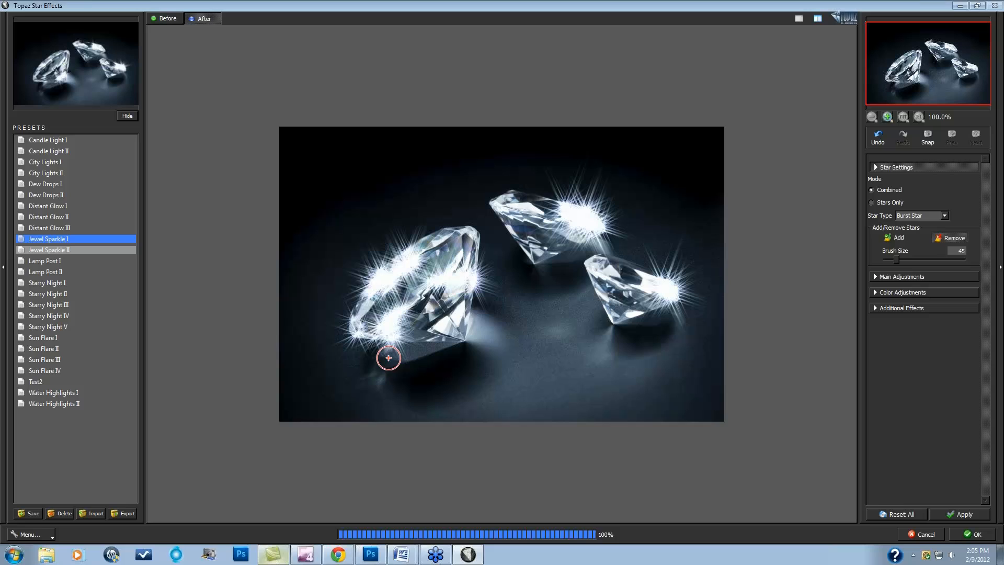
pyautogui.click(352, 317)
pyautogui.moveTo(403, 335)
pyautogui.mouseDown()
pyautogui.moveTo(397, 356)
pyautogui.moveTo(396, 315)
pyautogui.moveTo(402, 350)
pyautogui.mouseUp()
pyautogui.moveTo(441, 295)
pyautogui.mouseDown()
pyautogui.moveTo(430, 296)
pyautogui.moveTo(440, 277)
pyautogui.mouseUp()
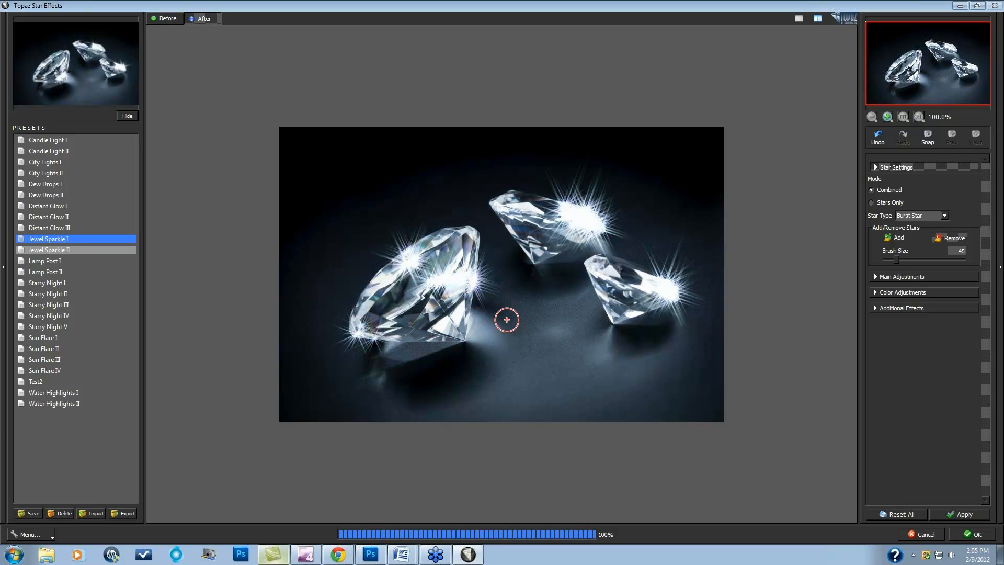
pyautogui.moveTo(580, 236)
pyautogui.mouseDown()
pyautogui.moveTo(598, 202)
pyautogui.moveTo(579, 229)
pyautogui.mouseUp()
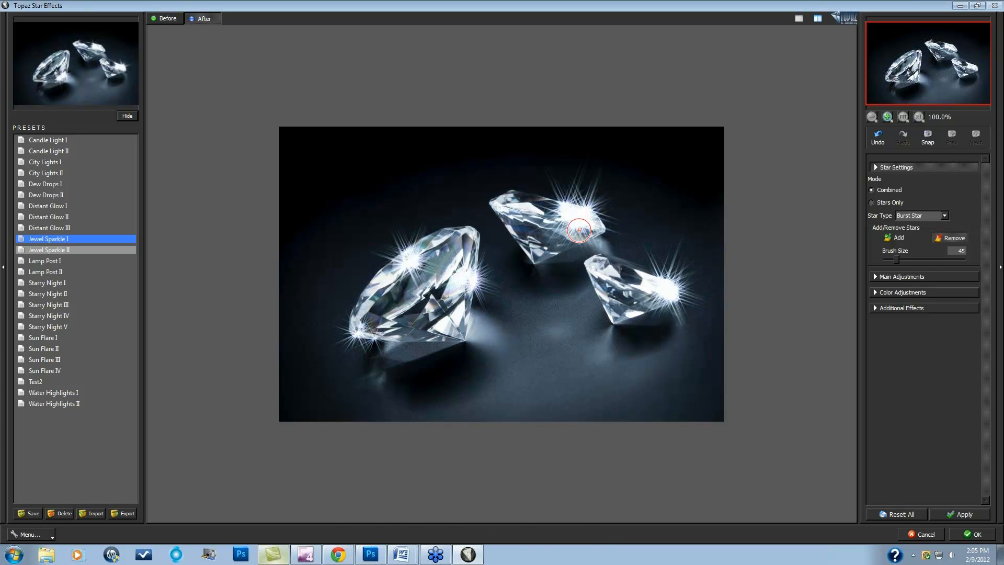
pyautogui.moveTo(655, 283); pyautogui.dragTo(664, 274)
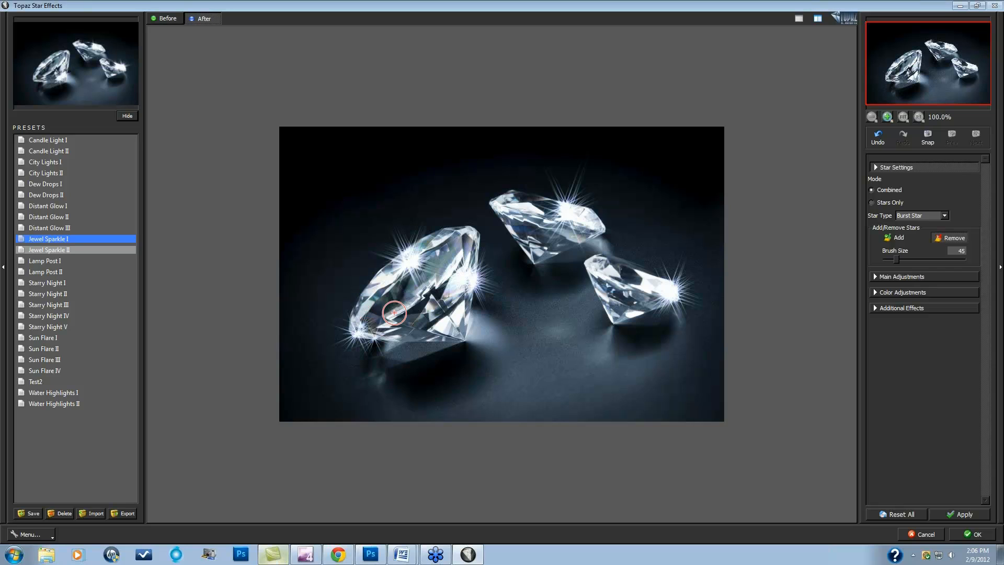
# Try adding a star on the large diamond's left edge with a size 15 brush, and leave the filter without applying it
pyautogui.moveTo(893, 258); pyautogui.dragTo(887, 259)
pyautogui.click(896, 237)
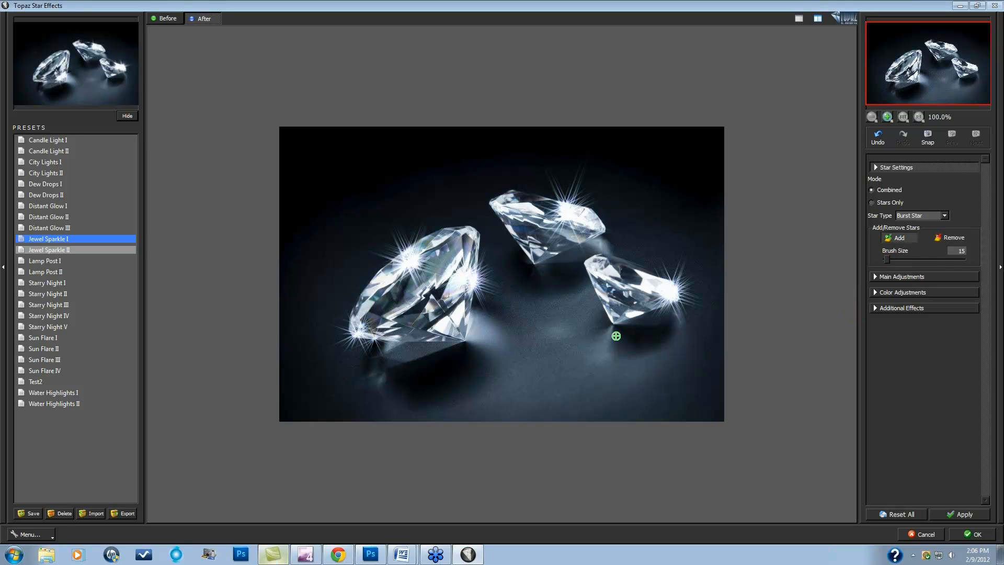
pyautogui.click(365, 308)
pyautogui.click(926, 534)
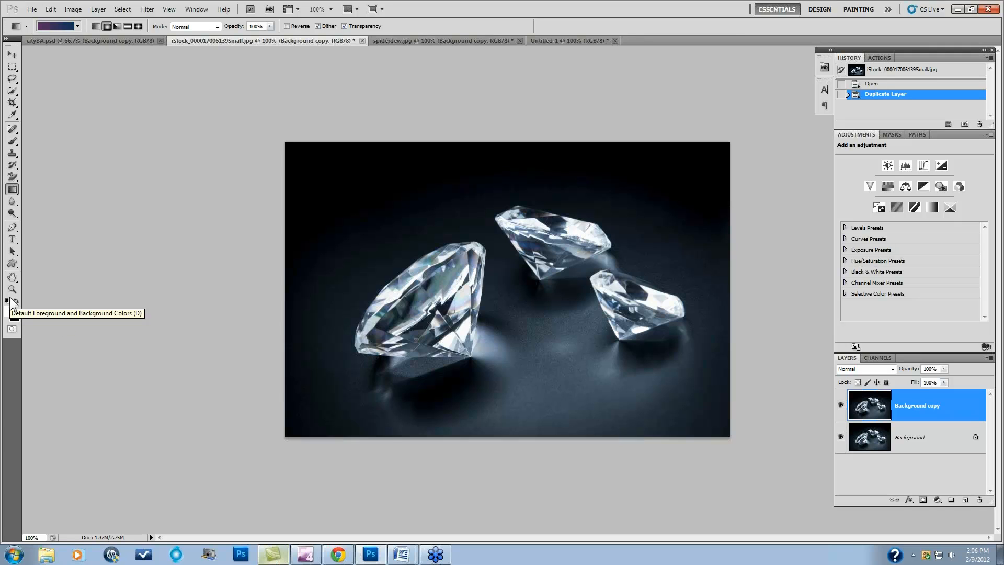
# Select the Brush tool and reduce its size to 5 px
pyautogui.click(16, 142)
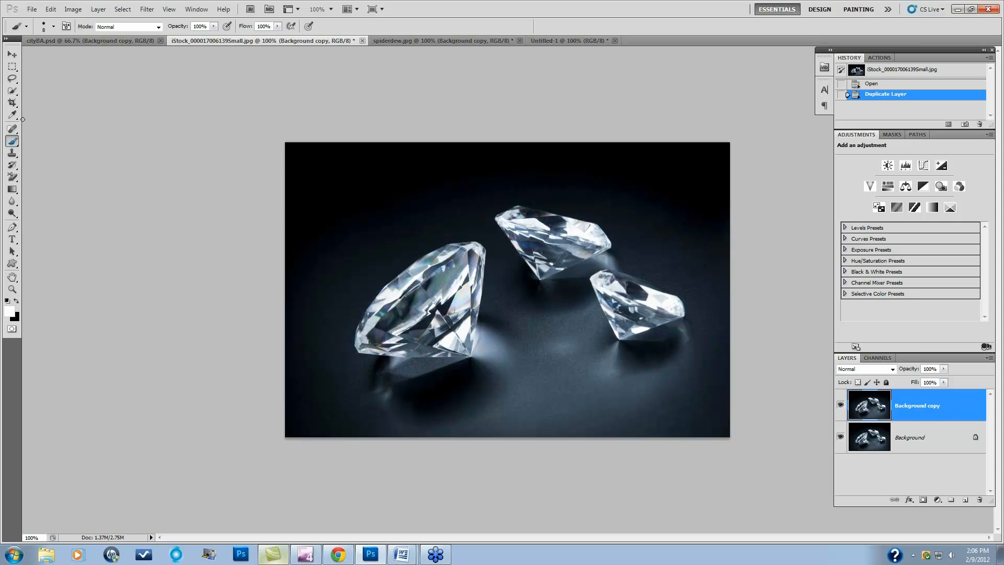
pyautogui.click(54, 26)
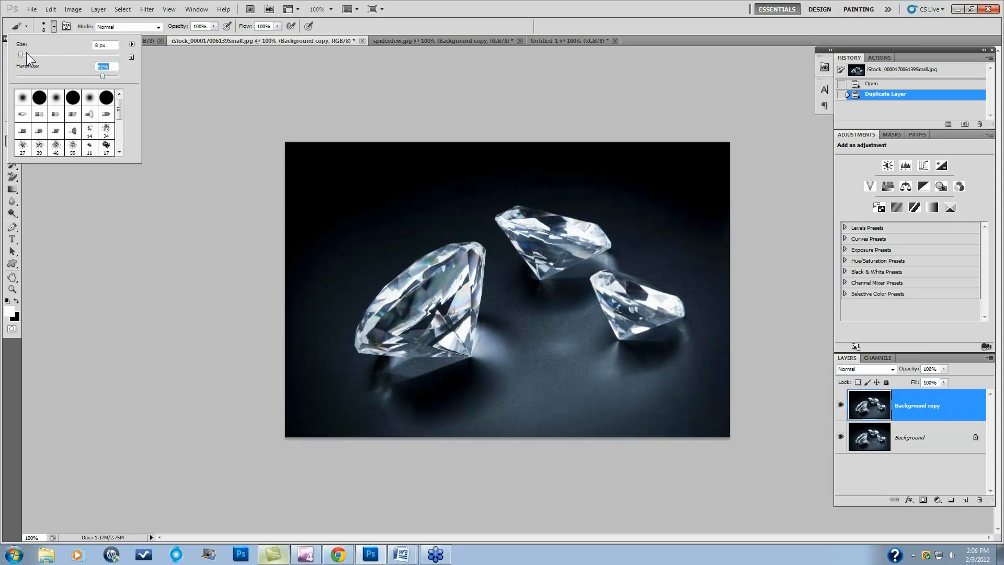
pyautogui.moveTo(20, 54); pyautogui.dragTo(21, 54)
pyautogui.press('BackSpace')
pyautogui.write('[')
pyautogui.click(240, 278)
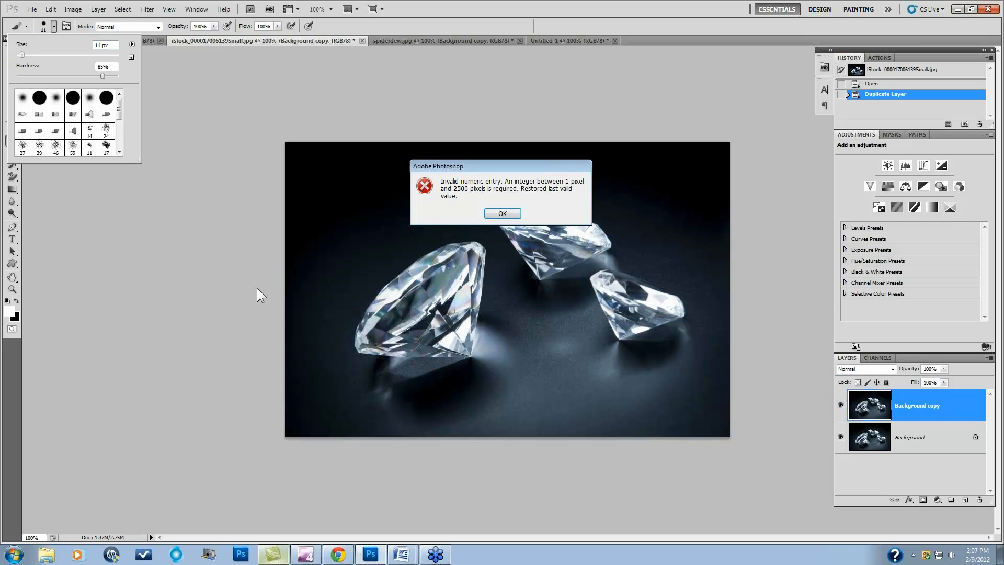
pyautogui.click(503, 219)
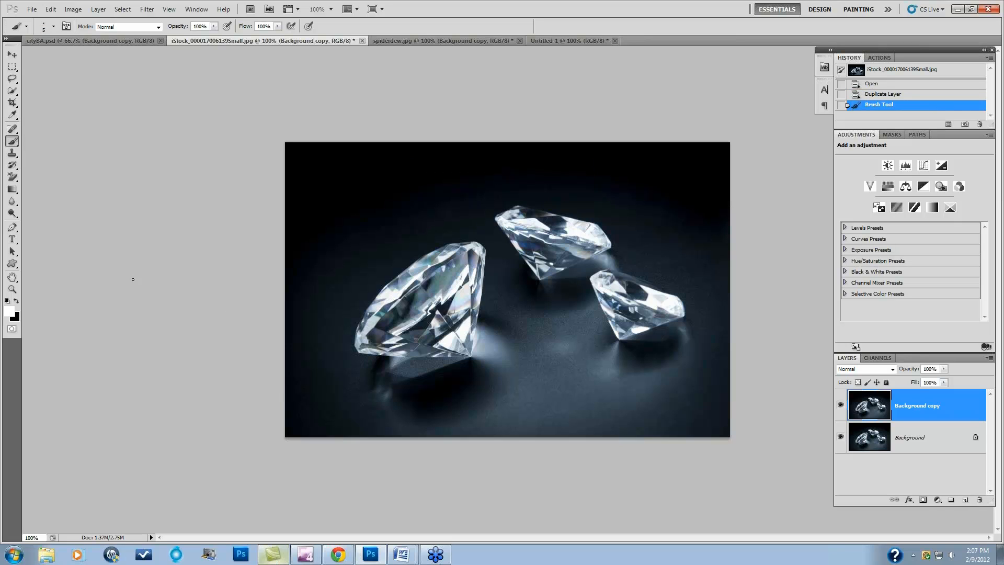
# Keep white (ffffff) as the foreground colour and paint small dots on the left edge of the large diamond
pyautogui.click(10, 313)
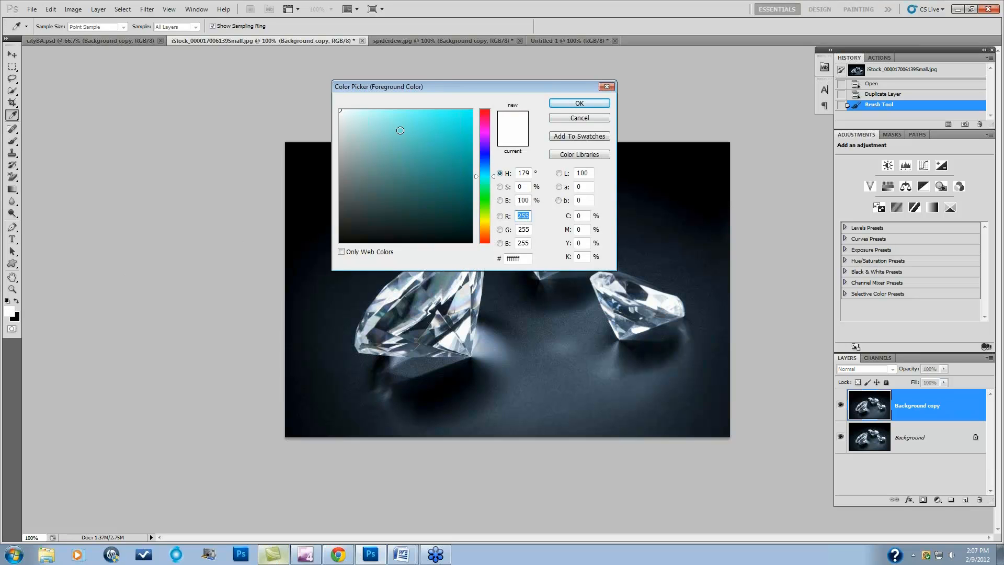
pyautogui.click(578, 104)
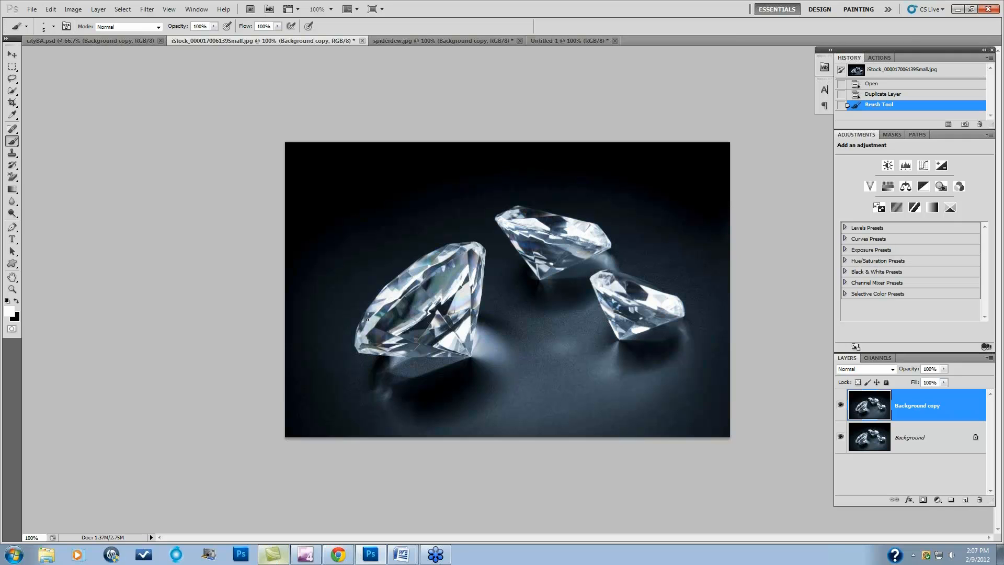
pyautogui.click(367, 320)
pyautogui.click(367, 323)
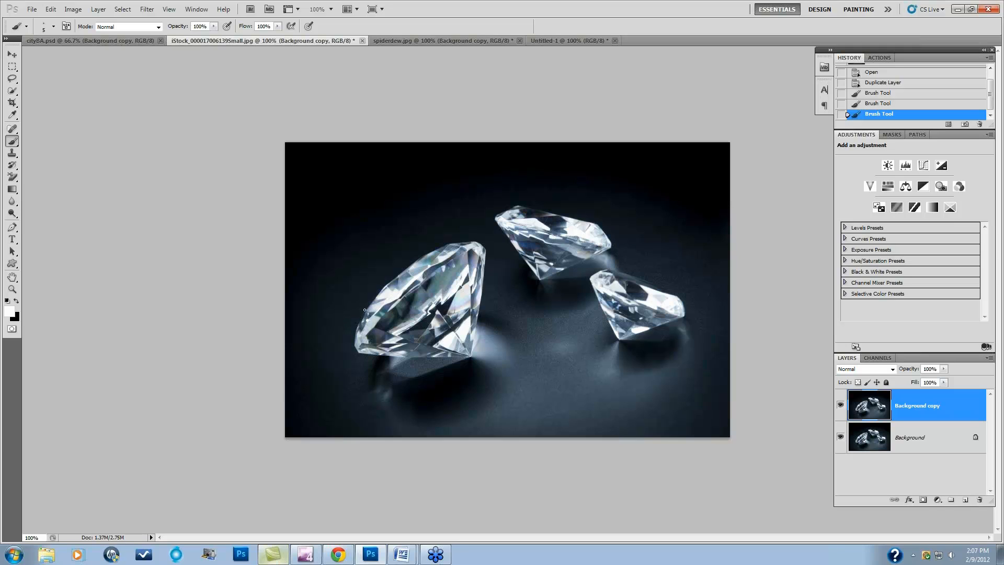
# Reopen the Topaz Star Effects filter with the Jewel Sparkle I preset and raise the threshold to 1.00
pyautogui.click(150, 11)
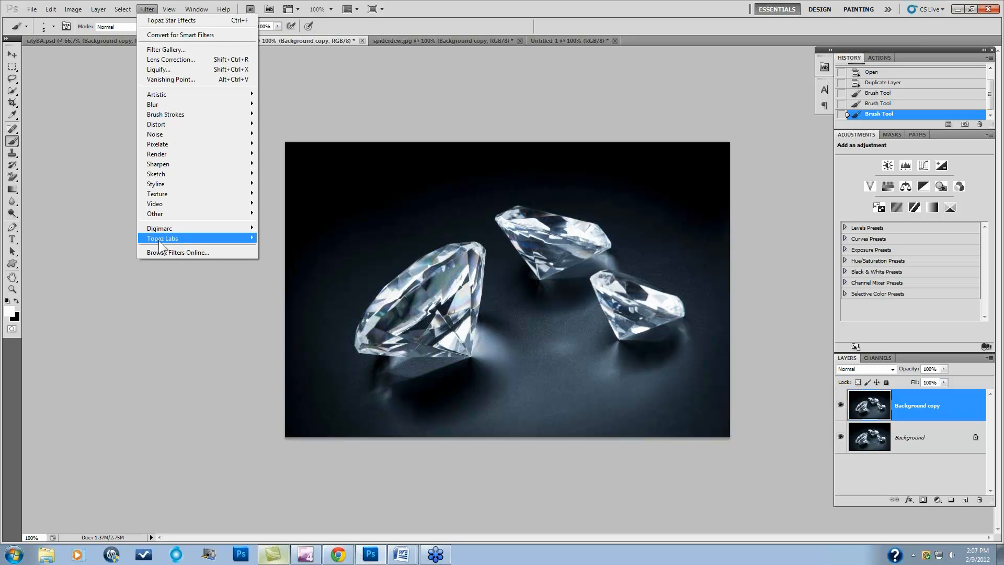
pyautogui.moveTo(162, 245)
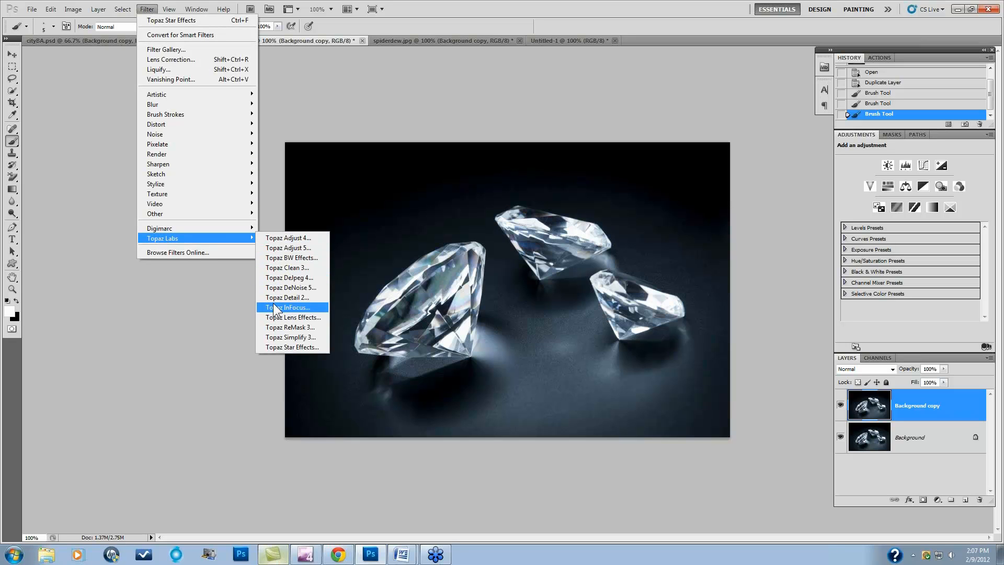
pyautogui.click(269, 347)
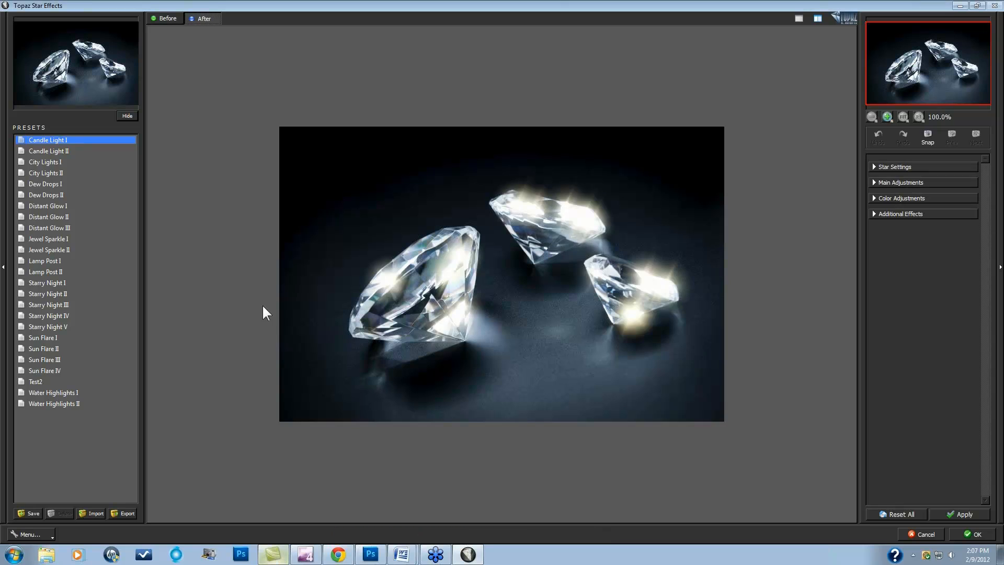
pyautogui.click(55, 239)
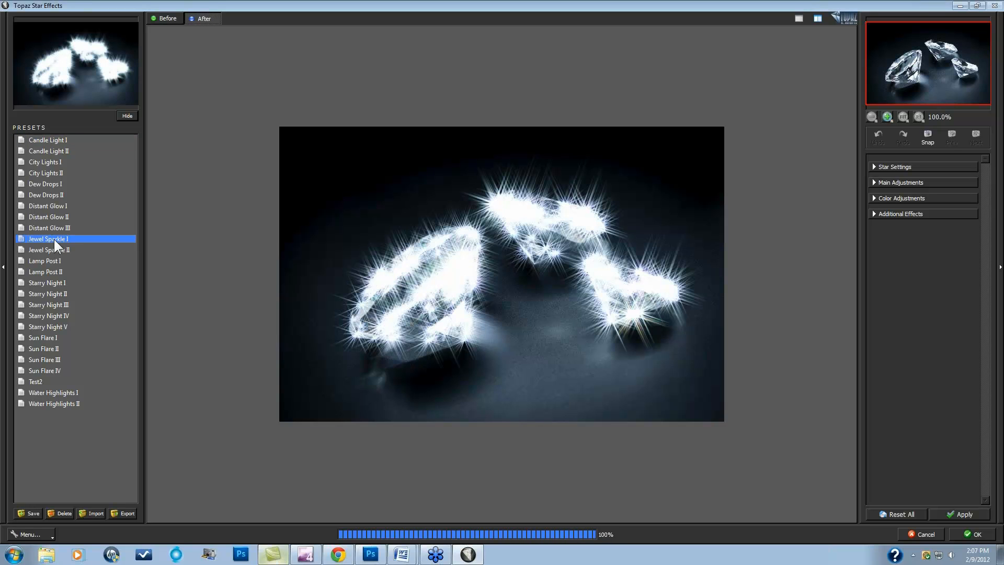
pyautogui.click(874, 168)
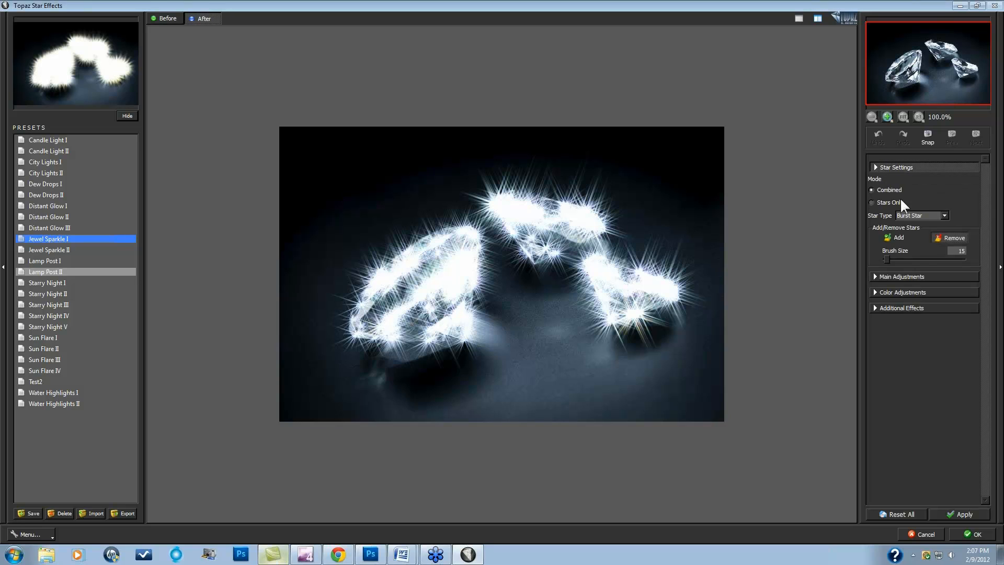
pyautogui.click(878, 276)
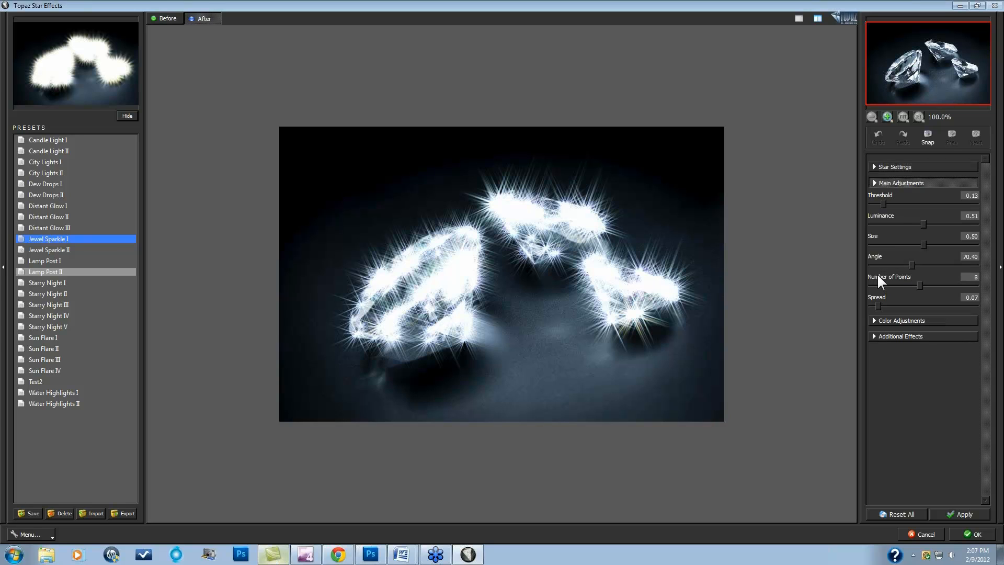
pyautogui.moveTo(977, 200); pyautogui.dragTo(996, 200)
# Add a single star on the large diamond's left edge with a size 13 brush, and leave the filter without applying it
pyautogui.click(874, 167)
pyautogui.click(896, 236)
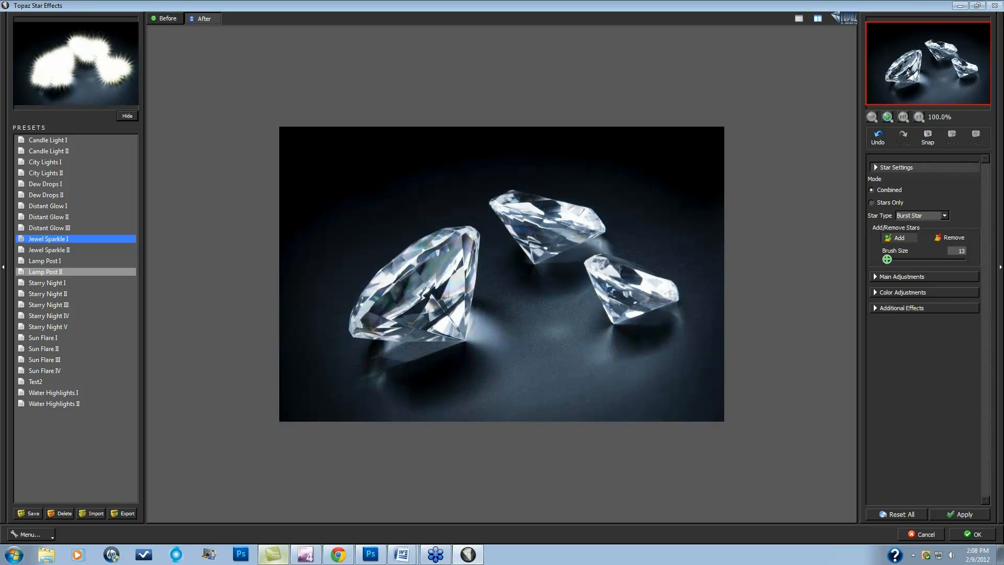
pyautogui.click(360, 305)
pyautogui.click(890, 276)
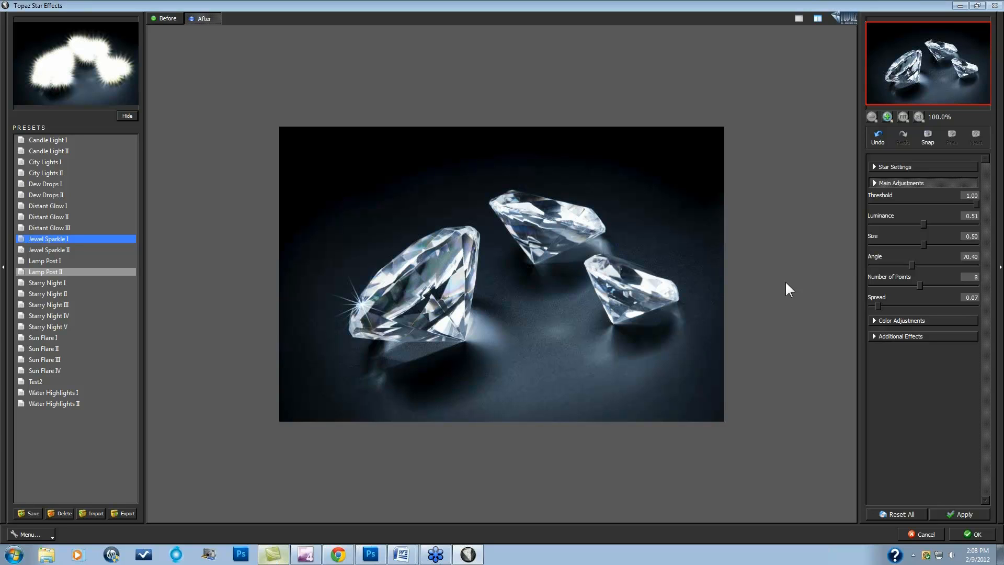
pyautogui.press('space')
pyautogui.click(921, 535)
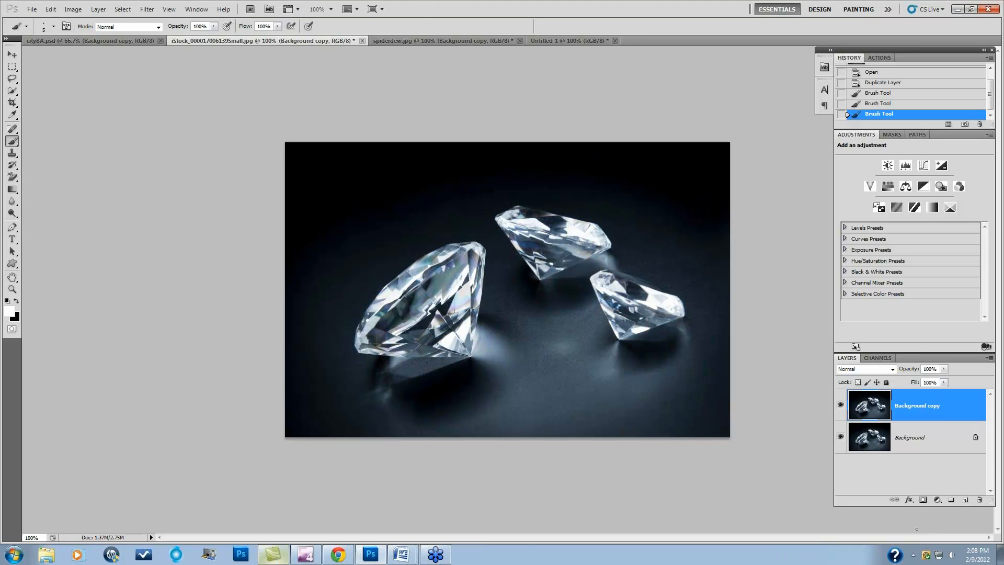
# Switch to the Untitled-1 gradient document and keep white (ffffff) as the foreground colour for the brush
pyautogui.click(571, 39)
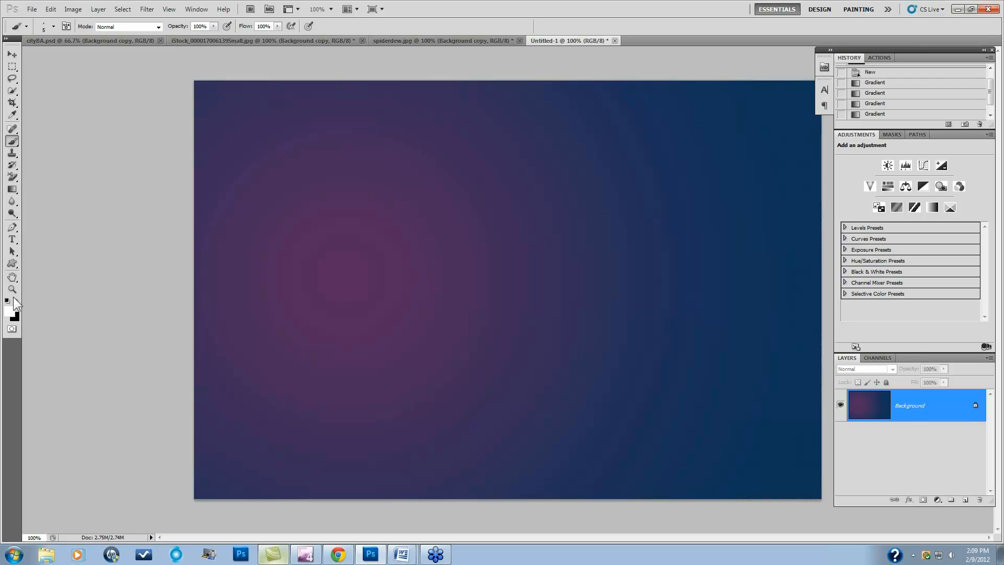
pyautogui.click(9, 314)
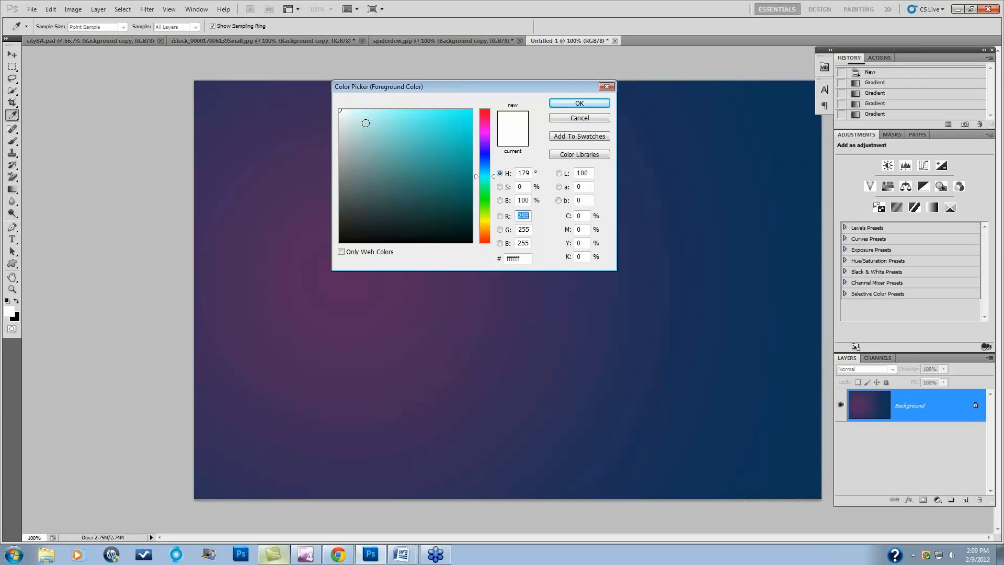
pyautogui.click(571, 104)
pyautogui.press('b')
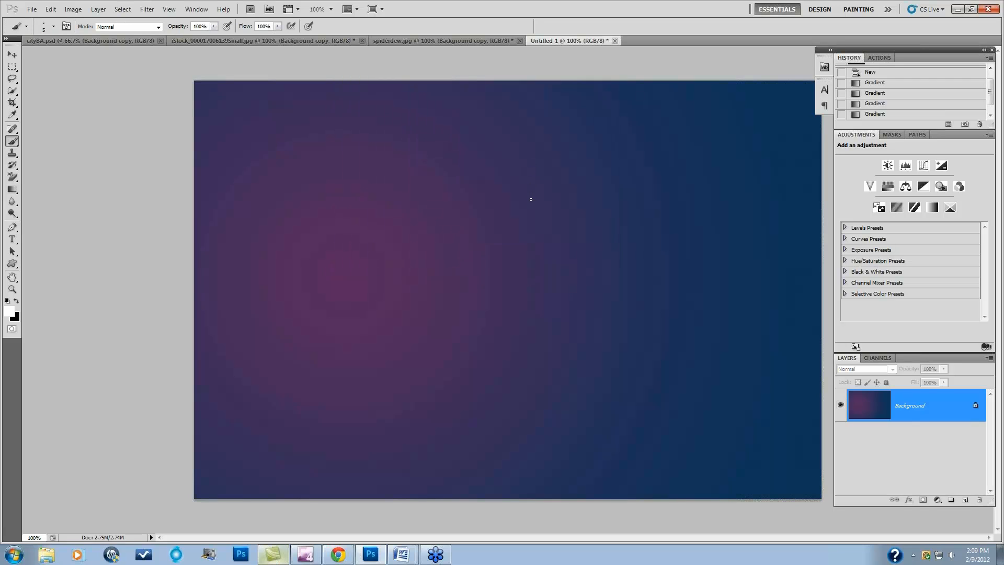
# Paint seven small white dots scattered across the centre of the gradient background
pyautogui.click(505, 216)
pyautogui.click(583, 216)
pyautogui.click(586, 265)
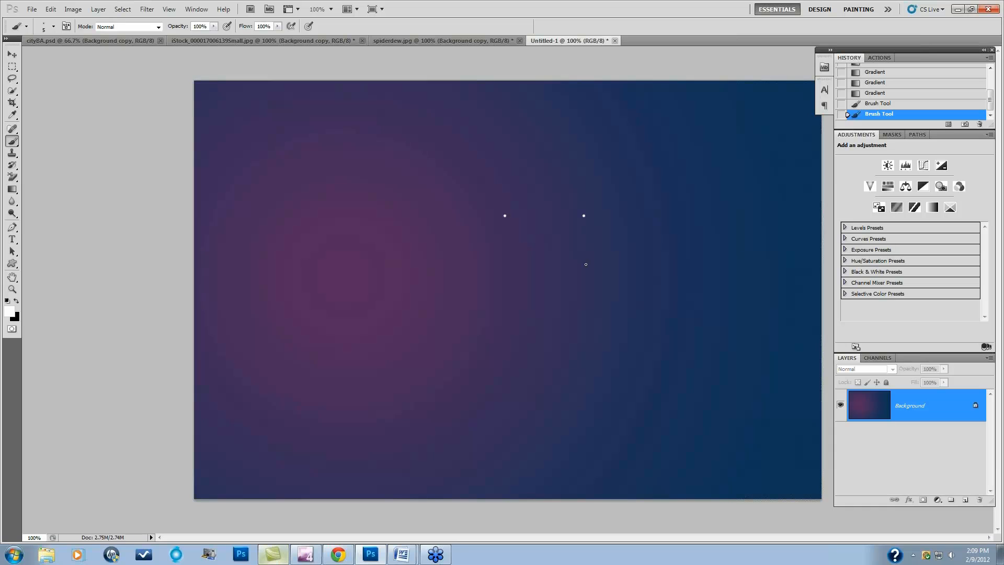
pyautogui.click(525, 308)
pyautogui.click(383, 280)
pyautogui.click(395, 214)
pyautogui.click(424, 358)
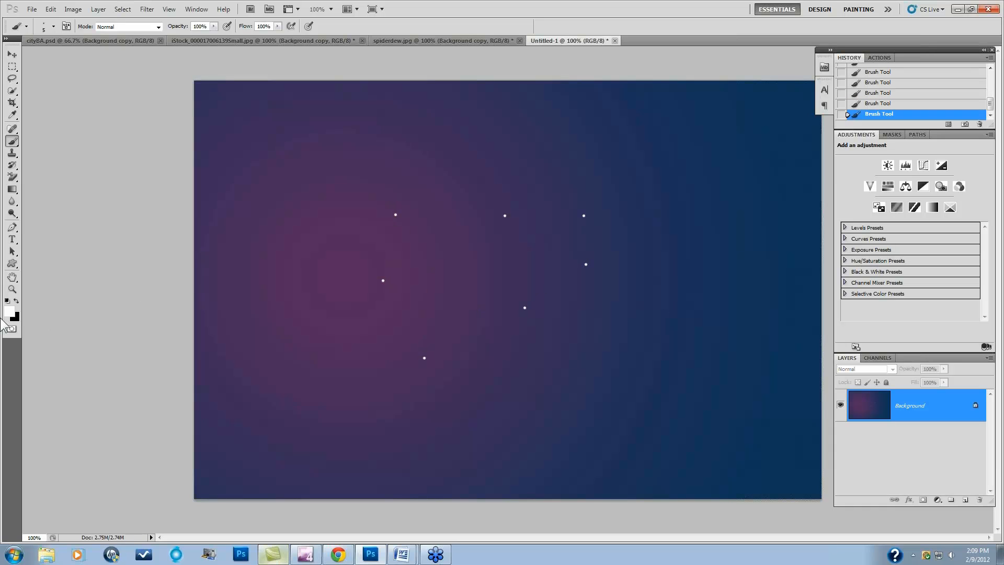
# Change the foreground colour to pale cyan f3ffff and paint dots of slightly different sizes near the gradient's outer areas
pyautogui.click(10, 312)
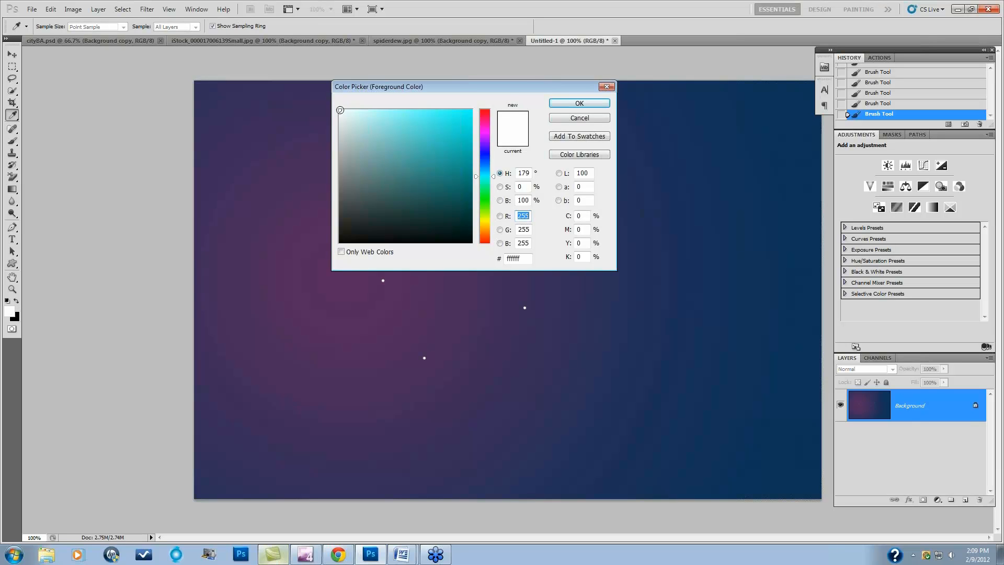
pyautogui.moveTo(341, 110)
pyautogui.mouseDown()
pyautogui.moveTo(354, 109)
pyautogui.moveTo(345, 108)
pyautogui.mouseUp()
pyautogui.click(575, 103)
pyautogui.press('b')
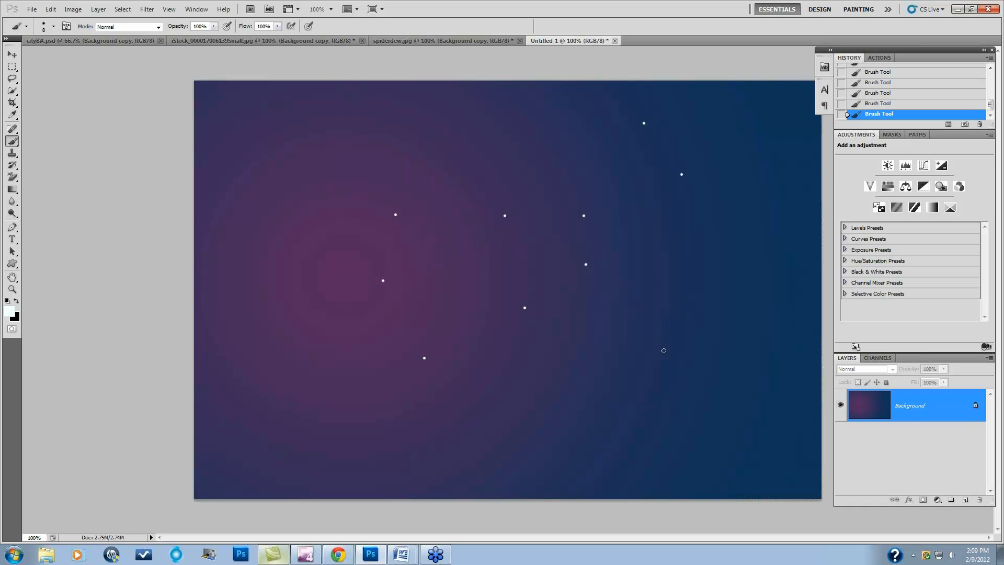
pyautogui.press(']')
pyautogui.press('[')
pyautogui.press('[')
pyautogui.click(655, 401)
# Change the foreground colour to pale pink fff3fd and paint small dots near both sides plus a 15 px dot near the centre
pyautogui.click(9, 311)
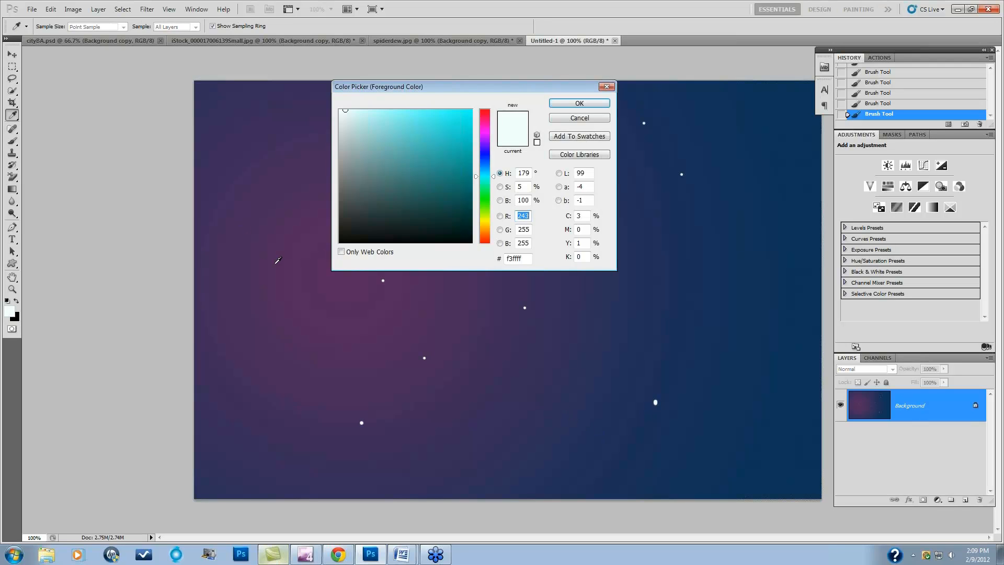
pyautogui.click(485, 129)
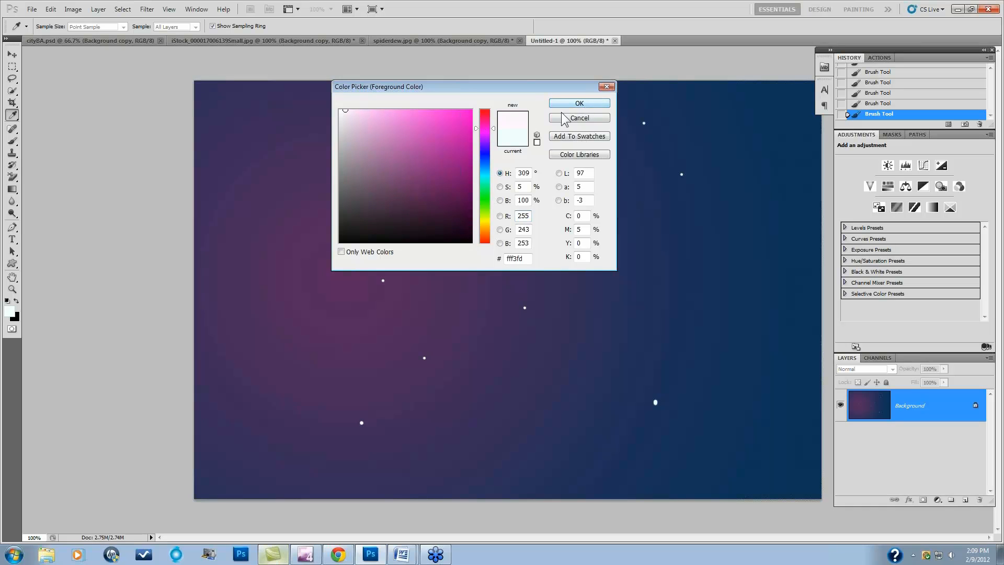
pyautogui.click(589, 103)
pyautogui.click(288, 199)
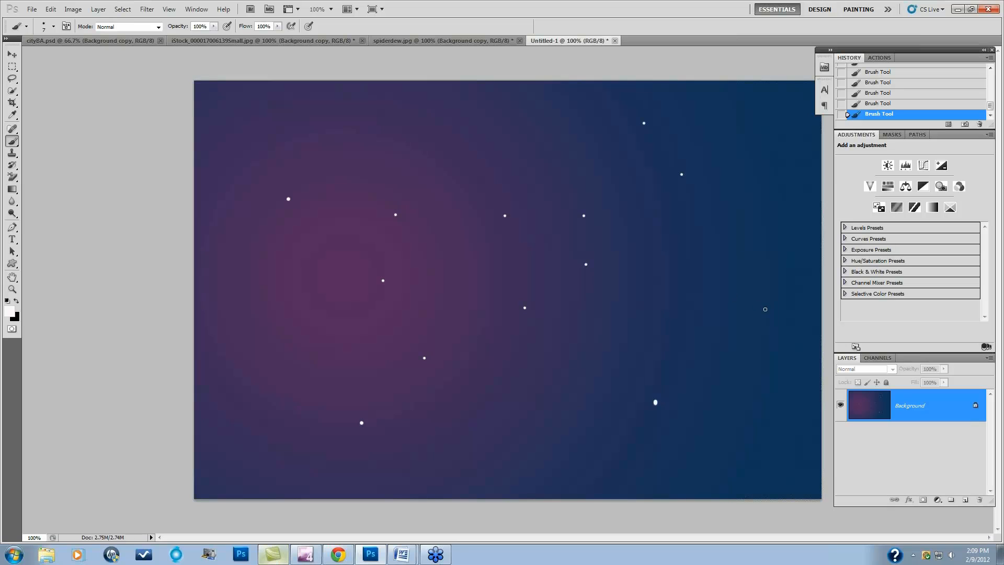
pyautogui.press(']')
pyautogui.press(']')
pyautogui.click(469, 261)
# Change the foreground colour to pale green f3fff8 and paint two 15 px dots along the left side and 9 px dots elsewhere
pyautogui.click(9, 312)
pyautogui.click(485, 190)
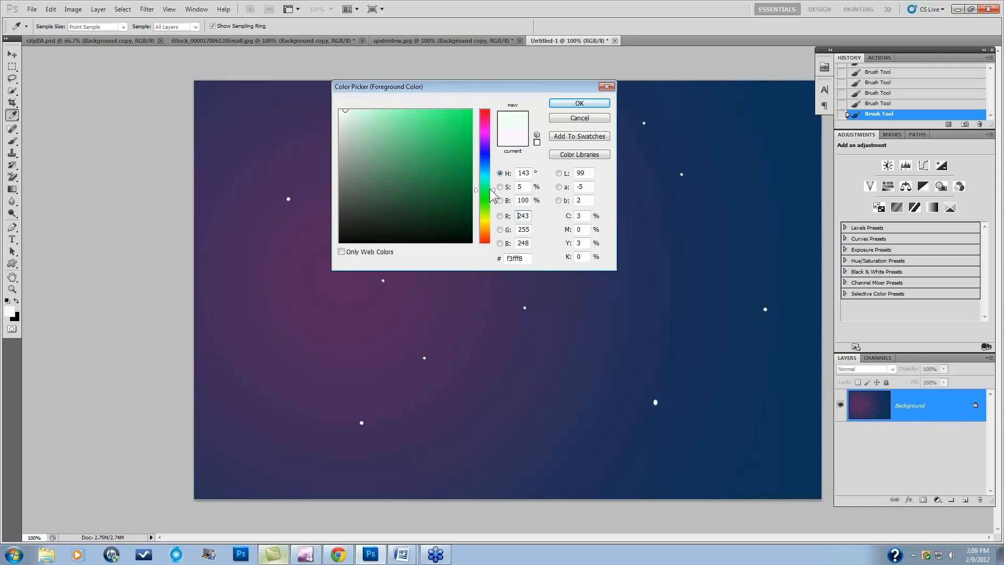
pyautogui.click(577, 103)
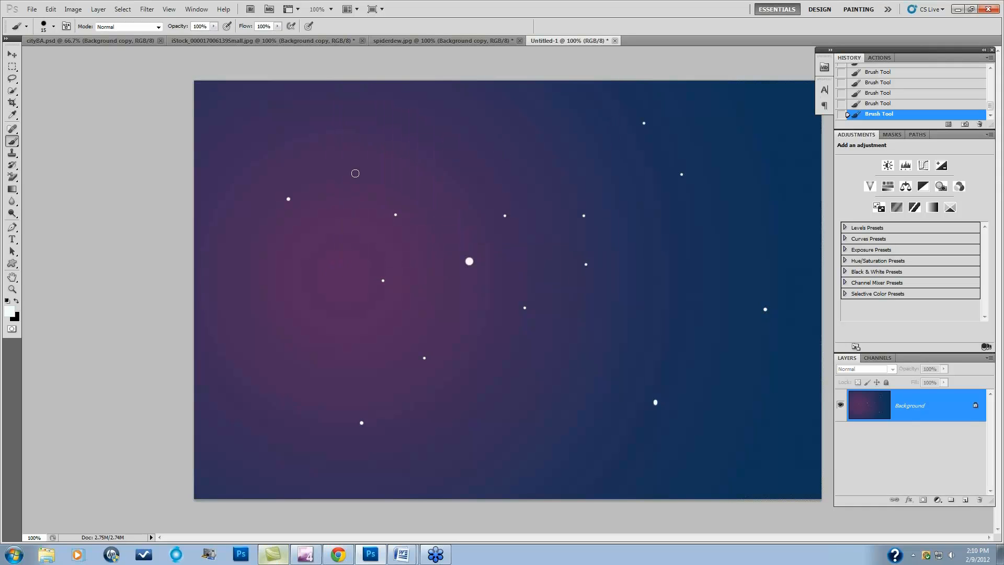
pyautogui.click(260, 107)
pyautogui.click(260, 372)
pyautogui.press('[')
pyautogui.press('[')
pyautogui.click(516, 445)
pyautogui.click(756, 174)
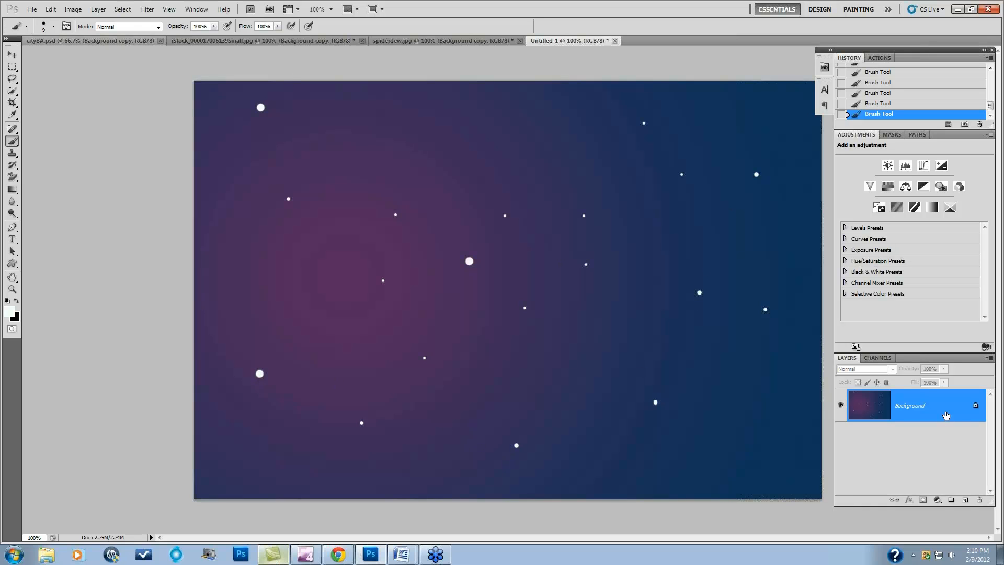
# Duplicate the dotted Background layer and open the Topaz Star Effects filter on the copy
pyautogui.moveTo(946, 415); pyautogui.dragTo(965, 500)
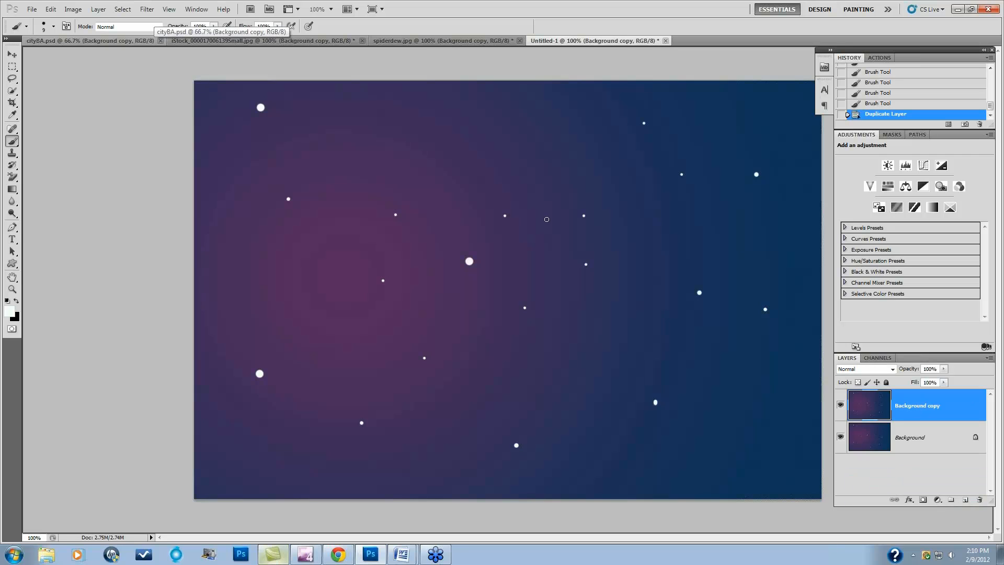
pyautogui.click(146, 10)
pyautogui.moveTo(161, 239)
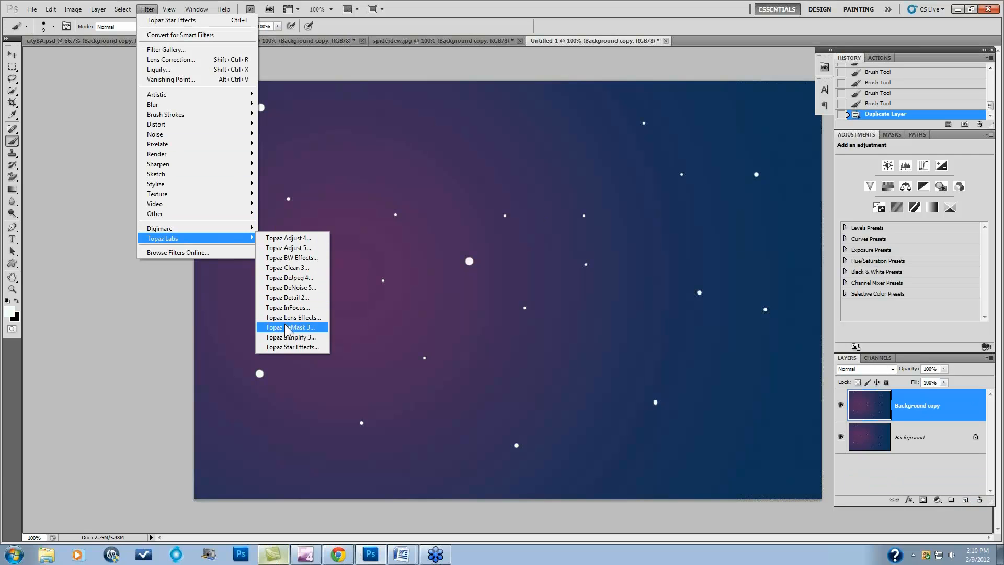
pyautogui.click(292, 347)
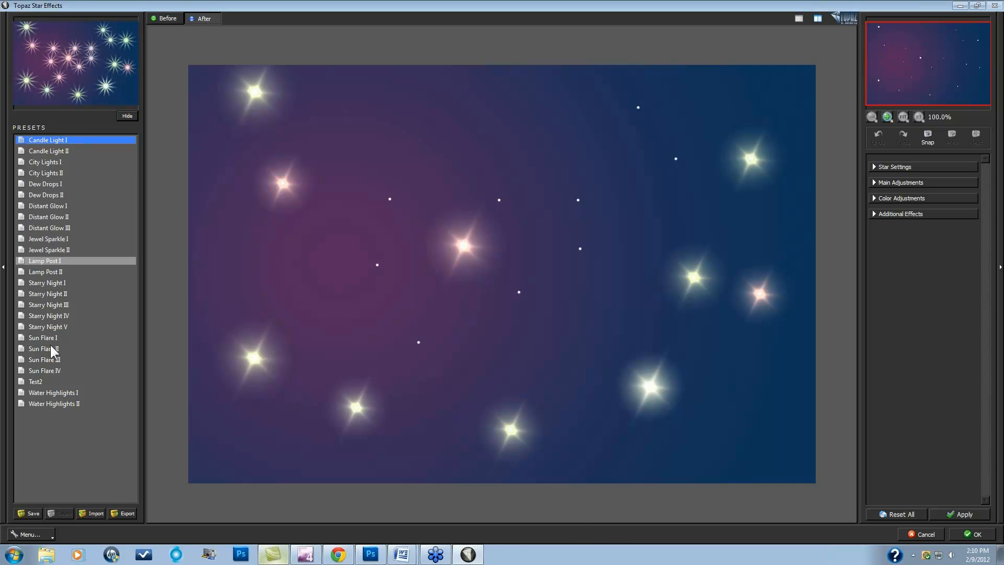
# Apply the Sun Flare III preset and lower the threshold to 0.37 to include more light sources
pyautogui.click(51, 360)
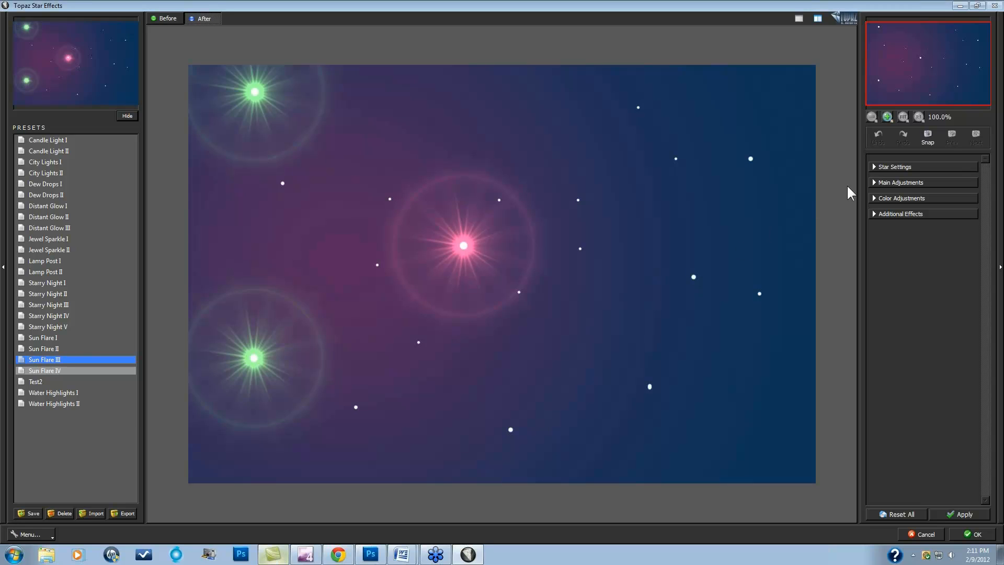
pyautogui.click(874, 183)
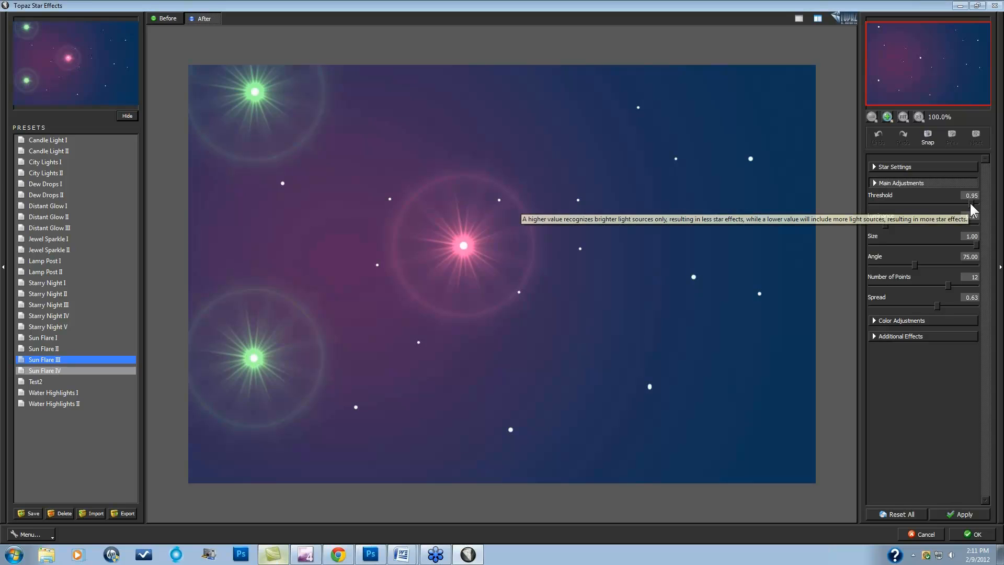
pyautogui.moveTo(969, 202); pyautogui.dragTo(913, 209)
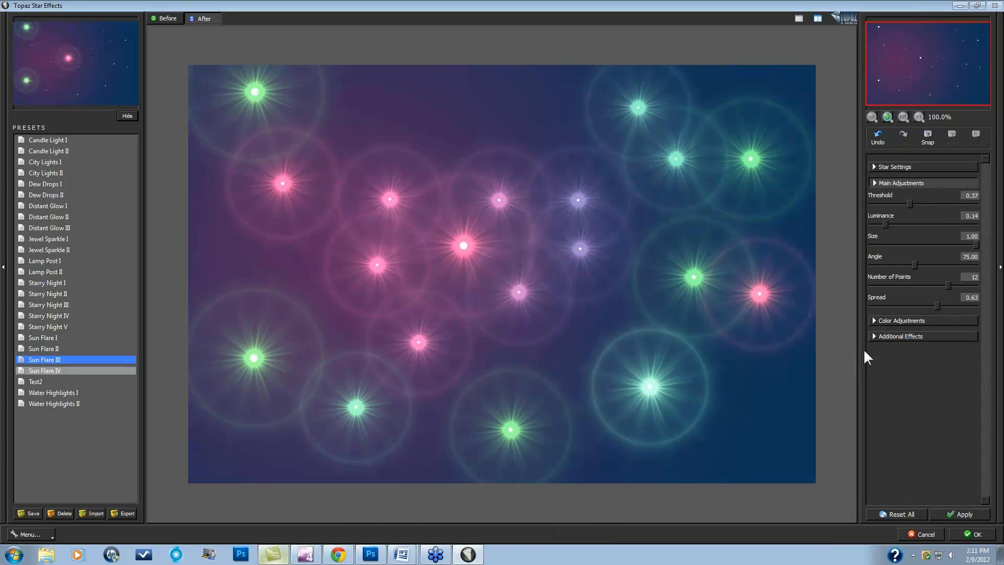
# Set the star colour temperature to 0.22 and leave the filter without applying it
pyautogui.click(879, 320)
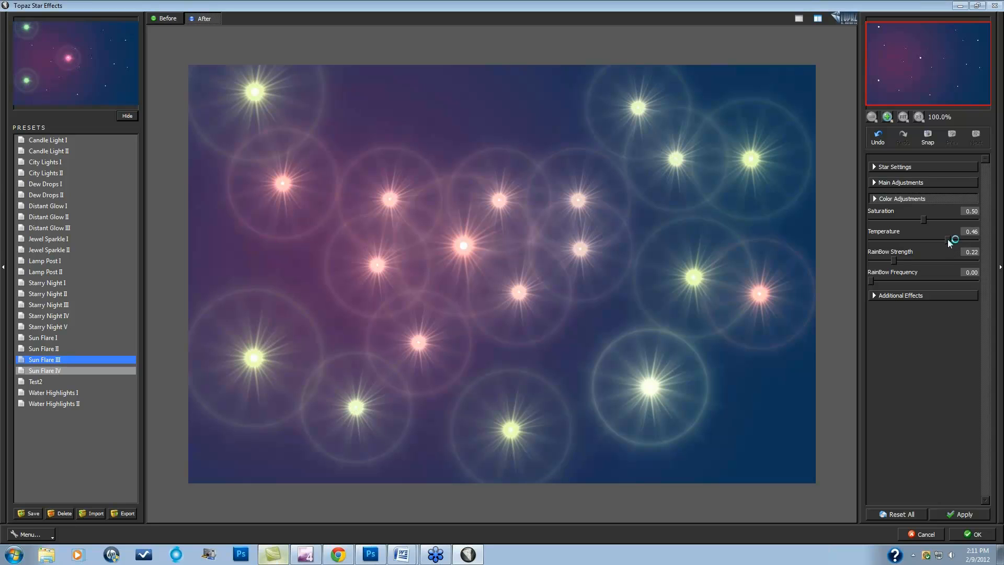
pyautogui.moveTo(948, 240); pyautogui.dragTo(936, 241)
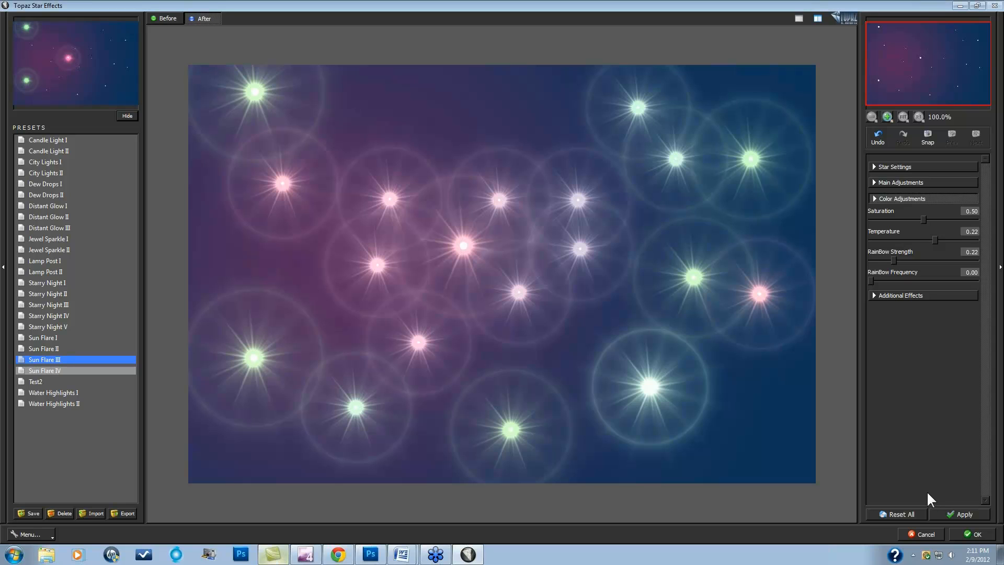
pyautogui.click(927, 531)
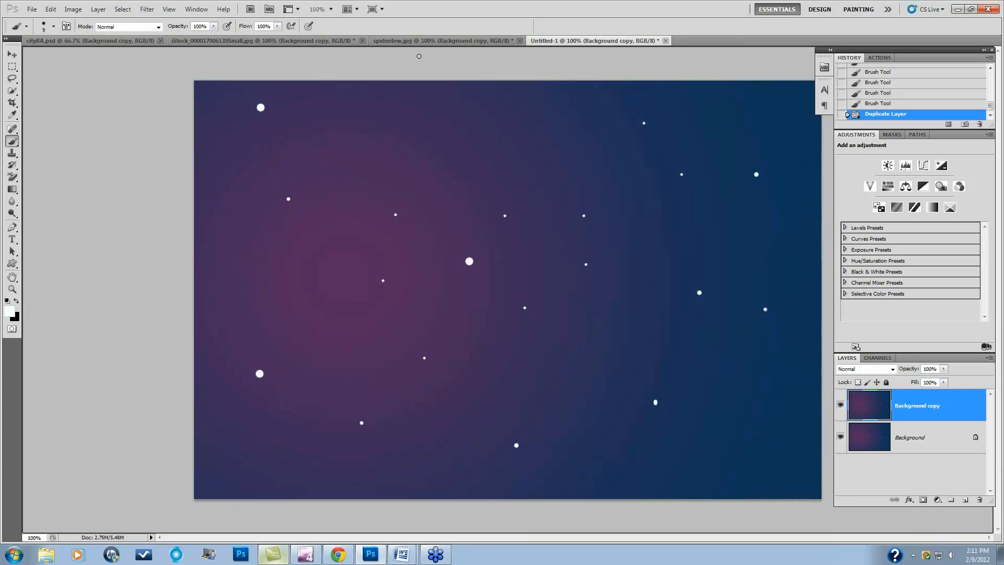
# Switch to the spiderdew.jpg document and open Topaz Star Effects with the City Lights II preset
pyautogui.click(474, 42)
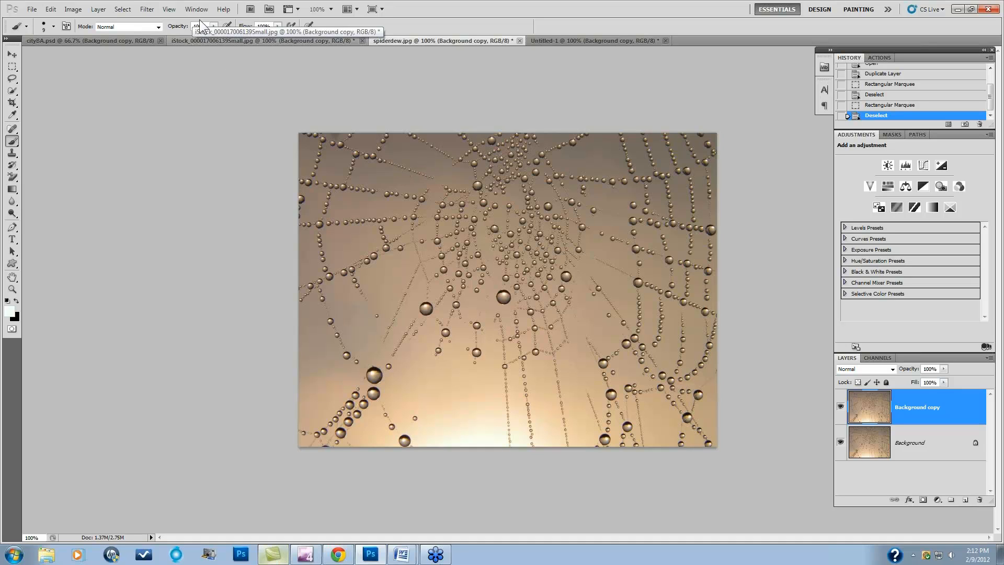
pyautogui.click(147, 9)
pyautogui.moveTo(166, 235)
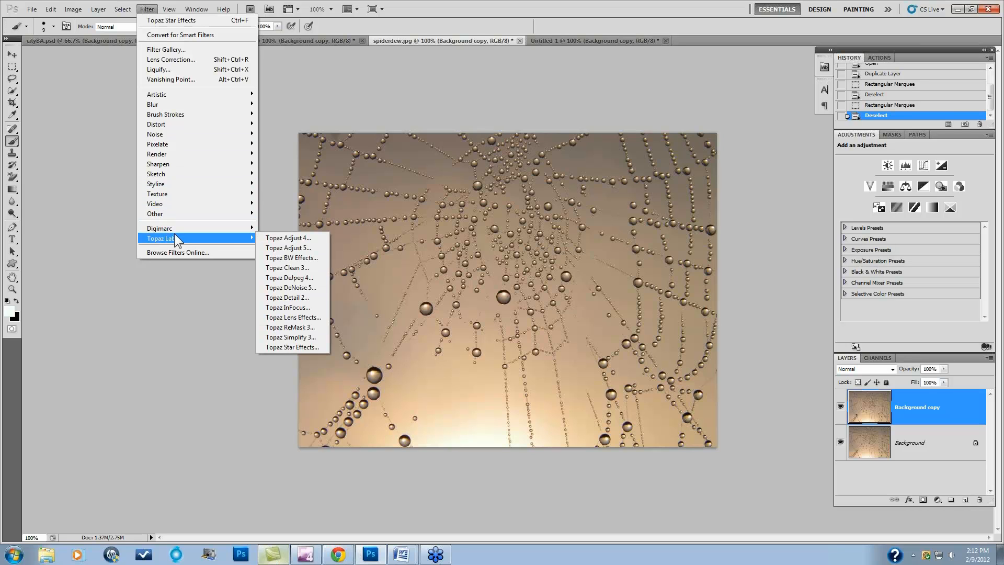
pyautogui.click(297, 347)
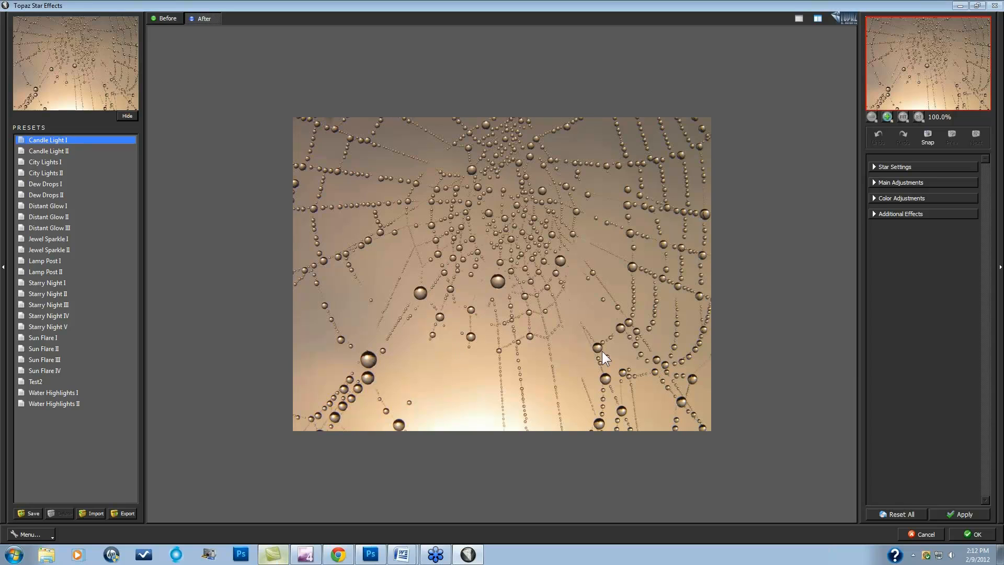
pyautogui.click(45, 172)
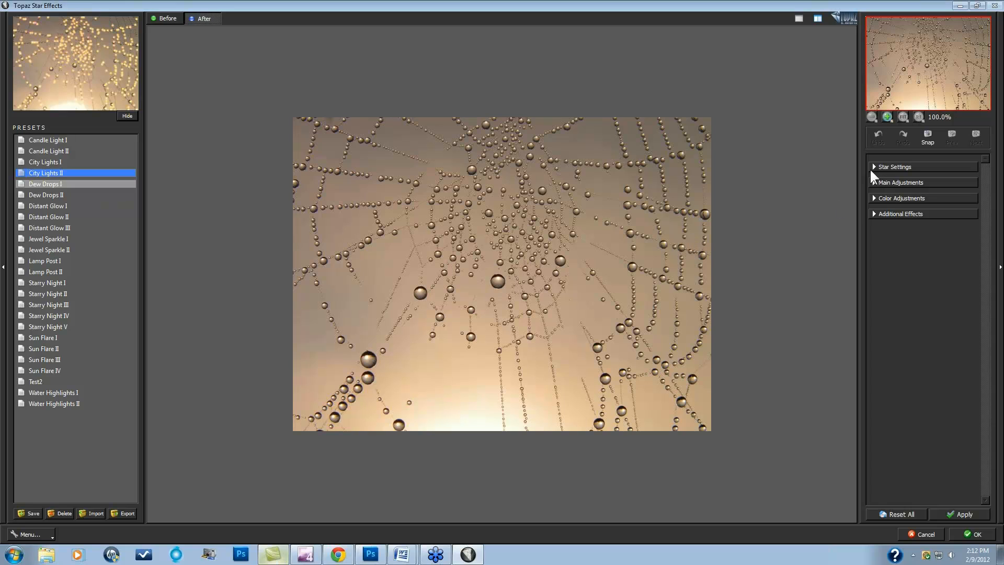
# Set the star luminance to 0.00 and size to 0.30, and raise the glow to about 0.94
pyautogui.click(876, 183)
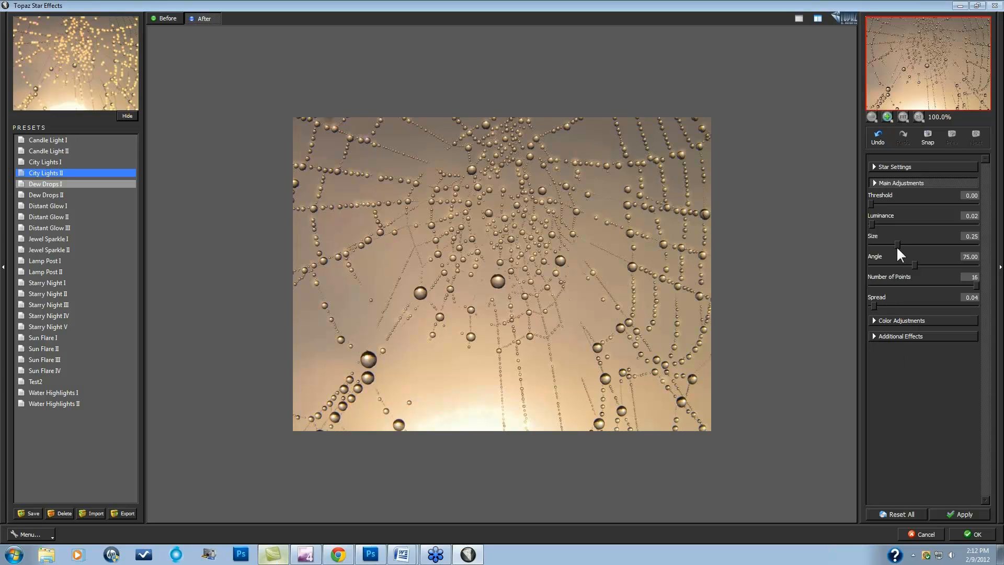
pyautogui.moveTo(870, 224); pyautogui.dragTo(851, 220)
pyautogui.moveTo(905, 243); pyautogui.dragTo(903, 243)
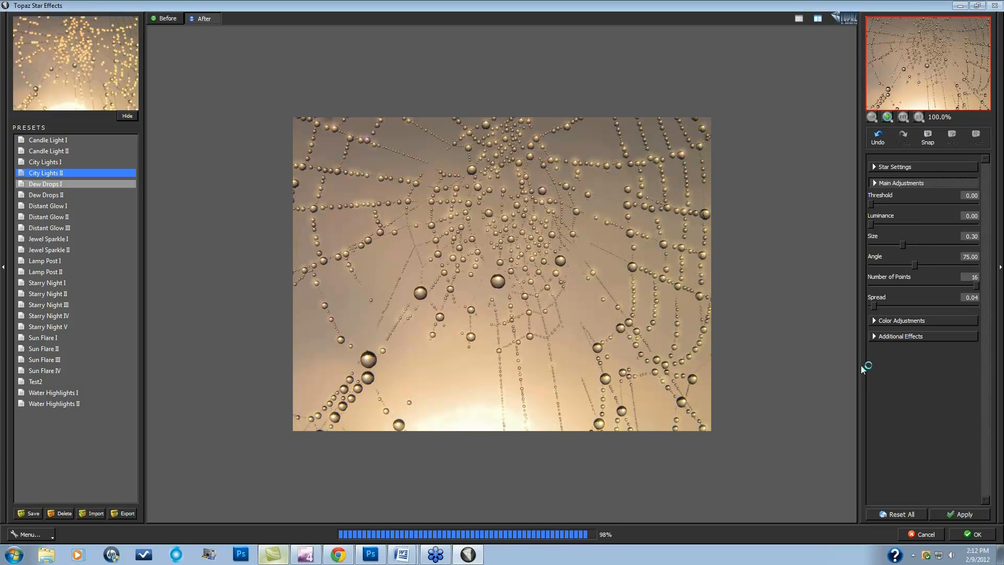
pyautogui.click(879, 336)
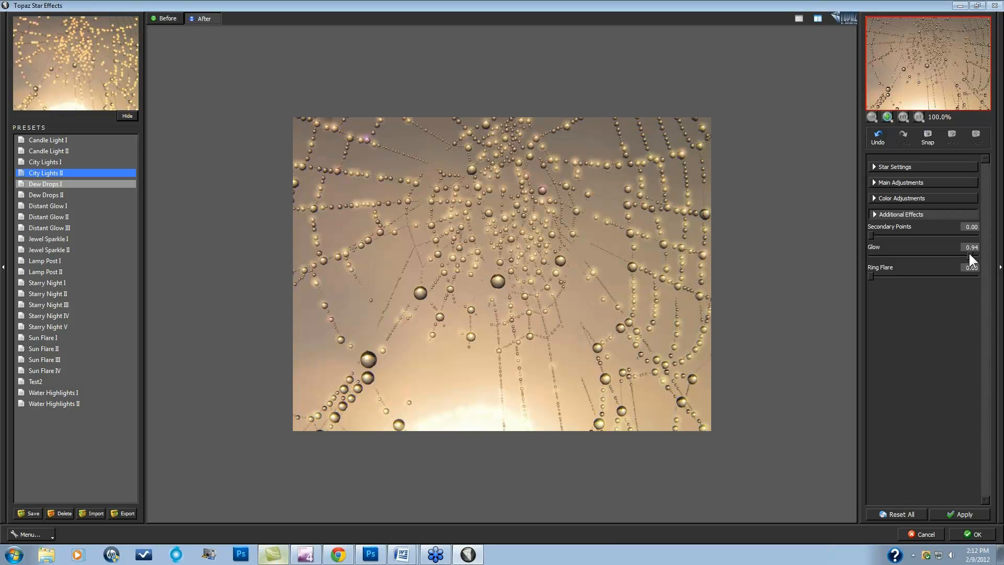
pyautogui.moveTo(968, 252); pyautogui.dragTo(971, 255)
# View the effect in Stars Only mode and return to Combined mode
pyautogui.click(879, 167)
pyautogui.click(871, 202)
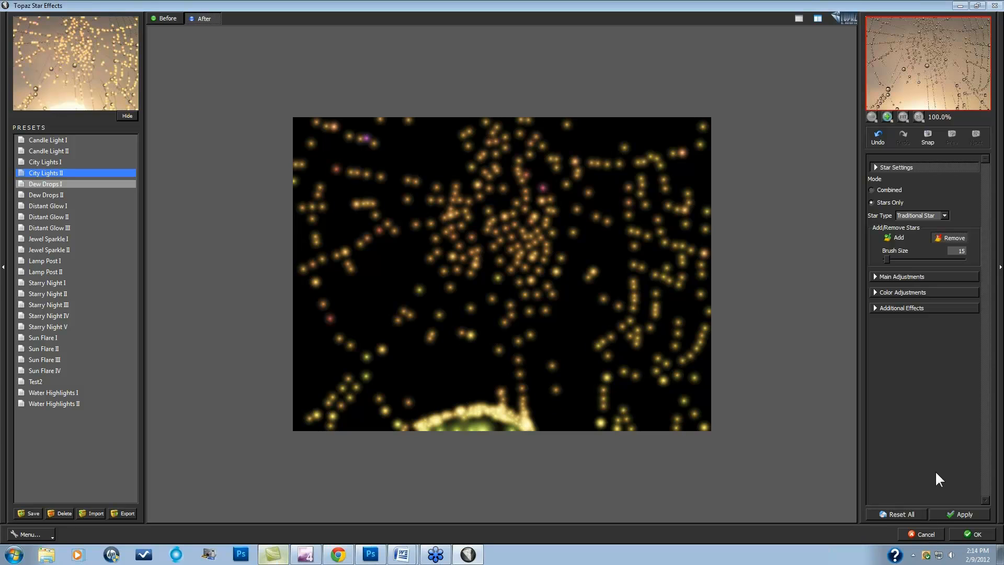
pyautogui.click(874, 191)
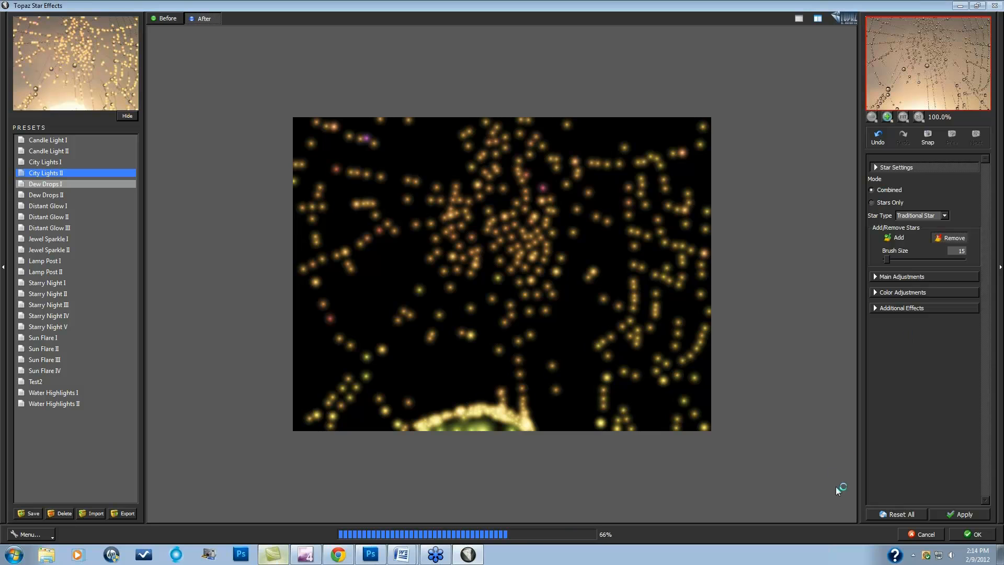
# Compare the star effect with the original dew image and leave the filter without applying it
pyautogui.click(883, 277)
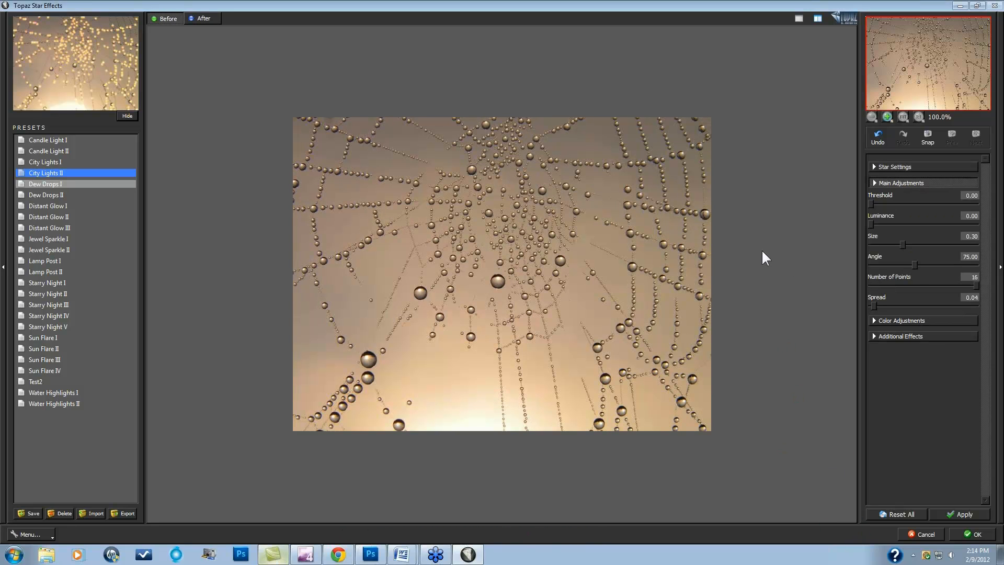
pyautogui.click(762, 251)
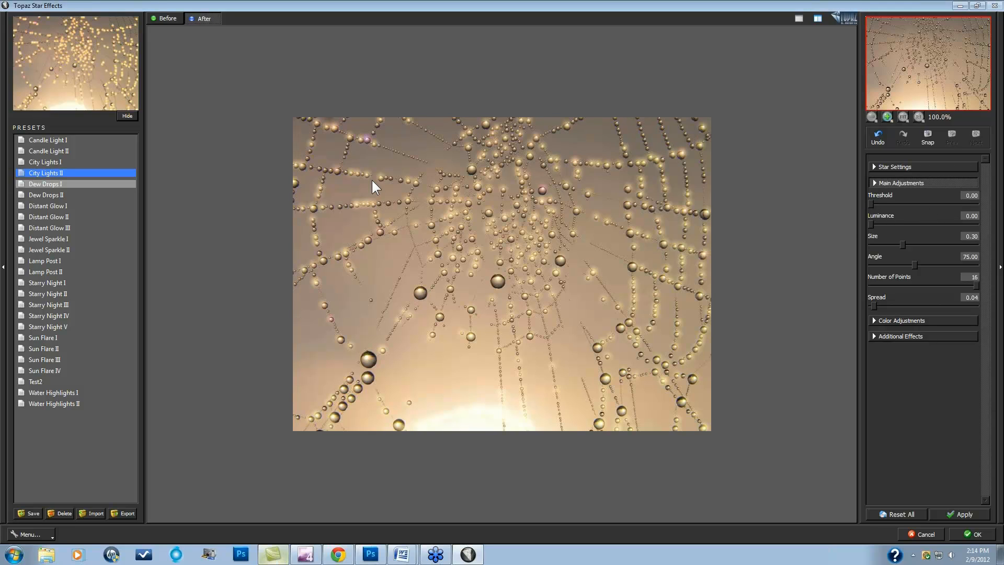
pyautogui.click(925, 533)
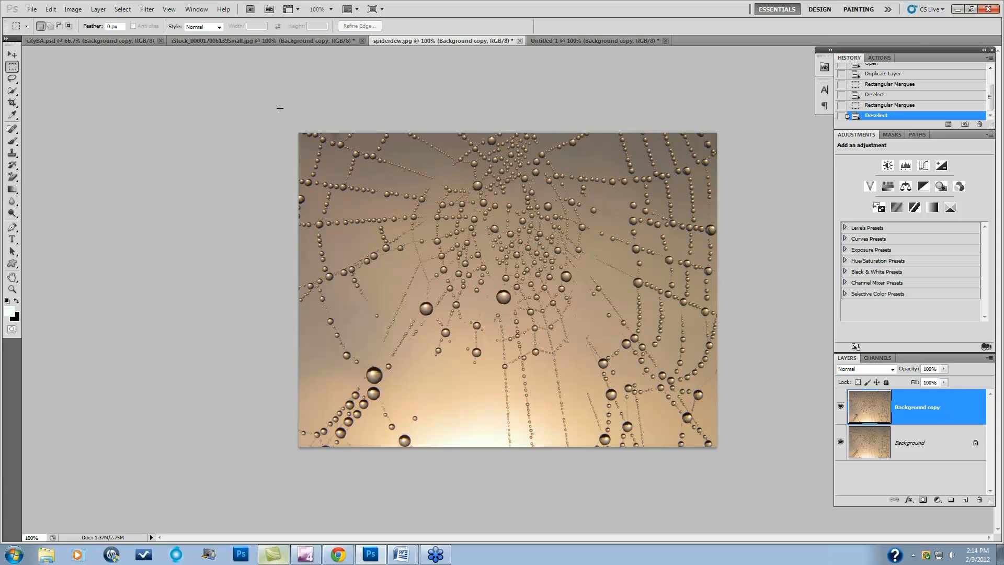
# Select the upper third of the spider web image and open Topaz Star Effects on it with the City Lights II preset
pyautogui.moveTo(739, 233); pyautogui.dragTo(297, 101)
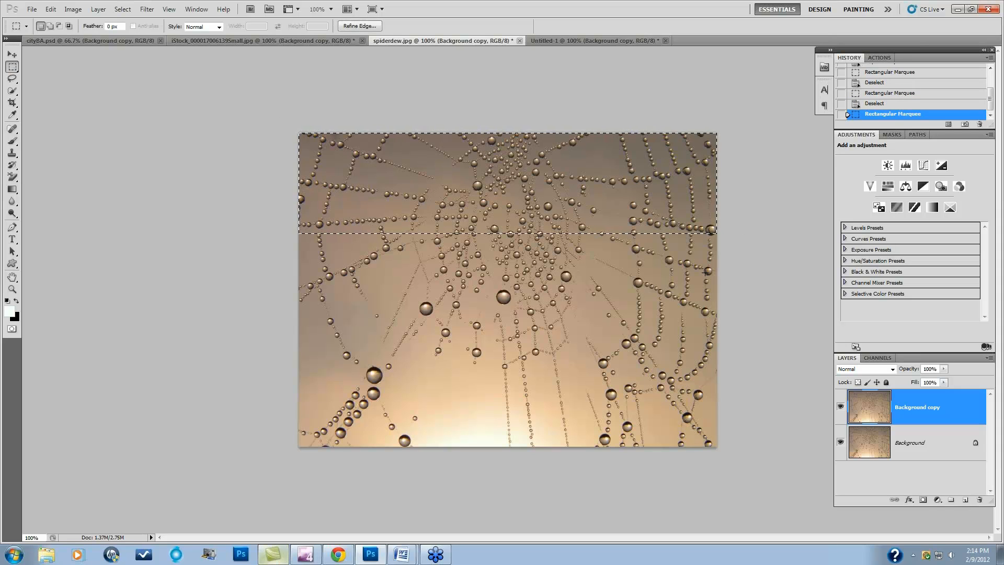
pyautogui.click(150, 11)
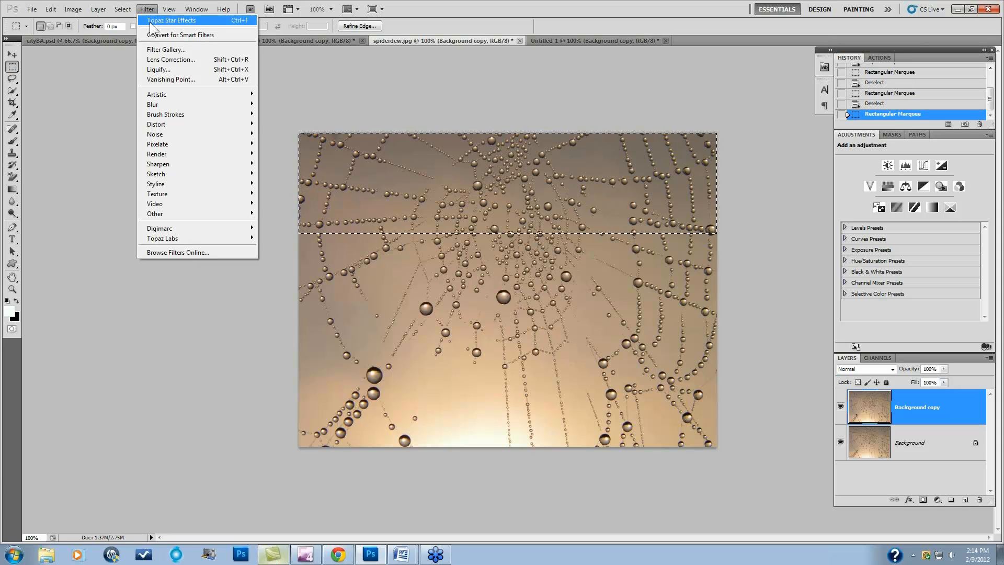
pyautogui.moveTo(173, 238)
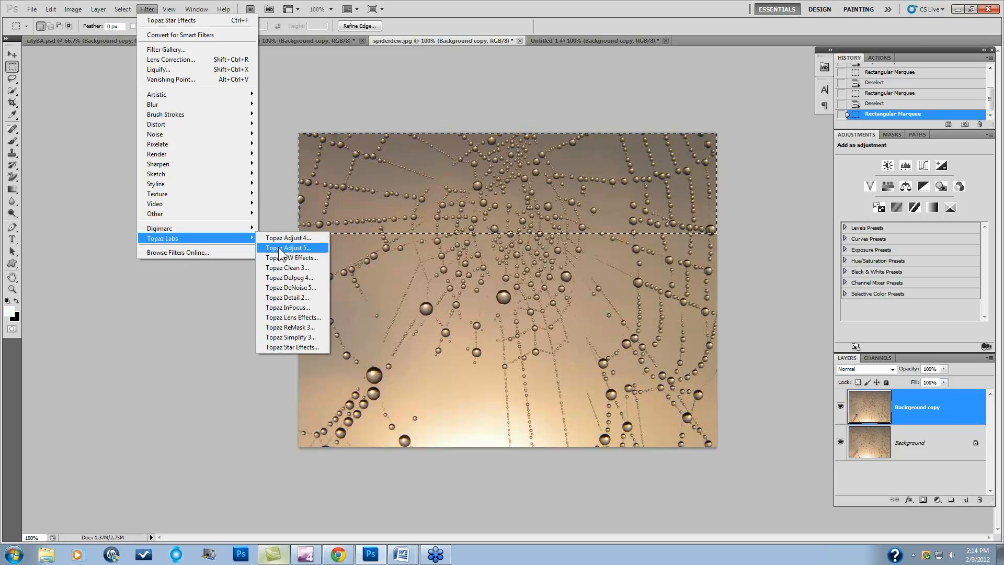
pyautogui.click(296, 346)
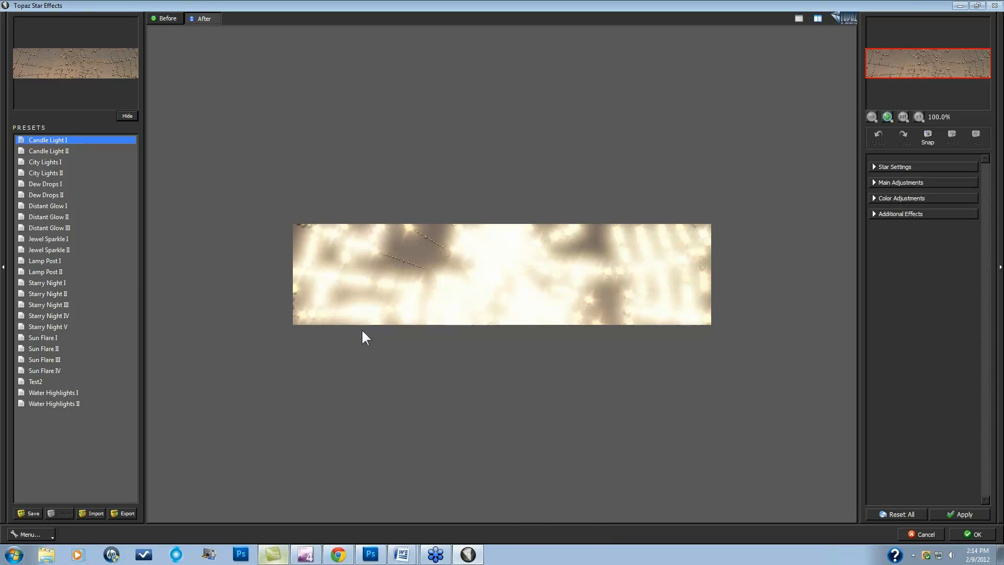
pyautogui.click(53, 162)
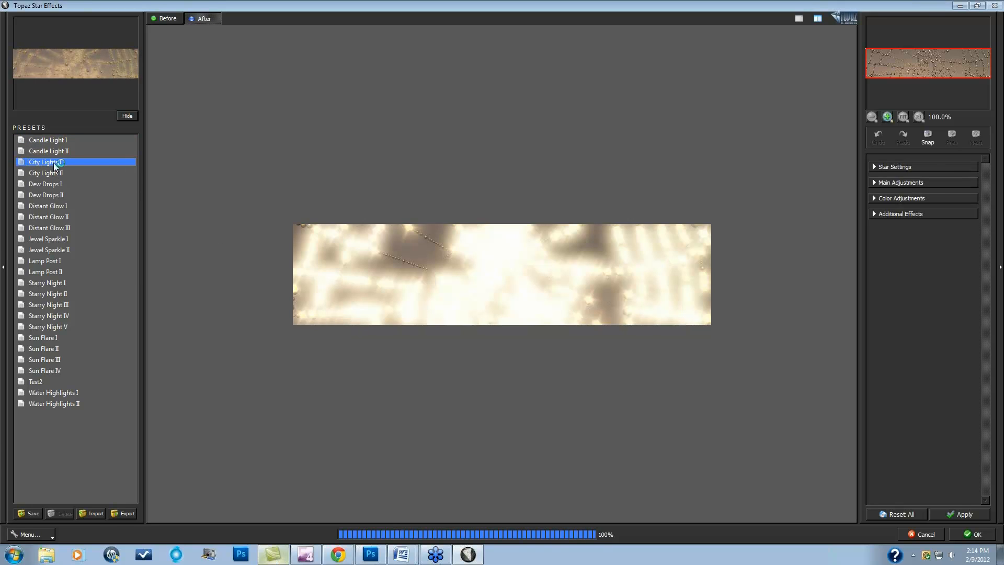
pyautogui.click(54, 171)
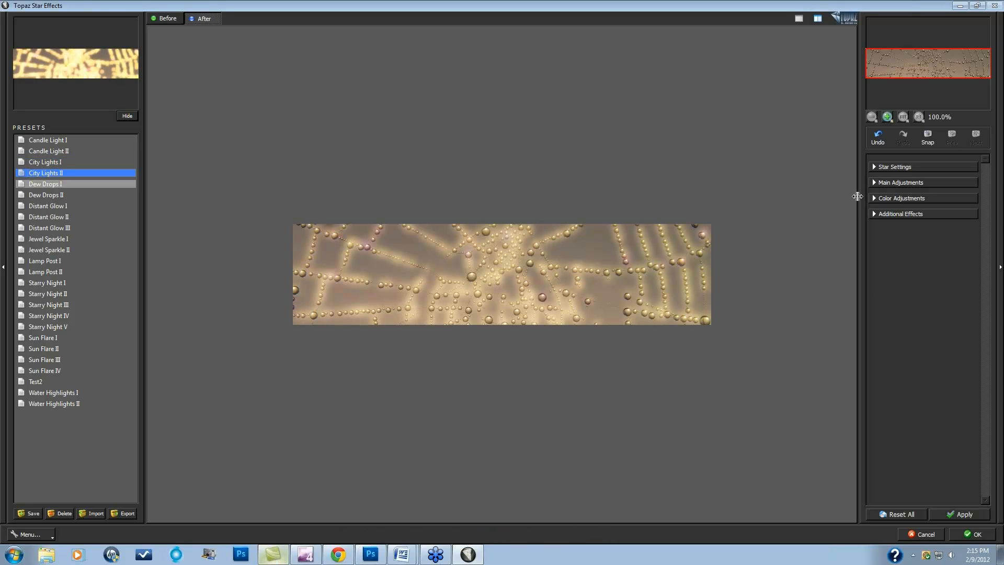
# Lower the star threshold and raise the glow to 0.78 for the selected strip
pyautogui.click(875, 183)
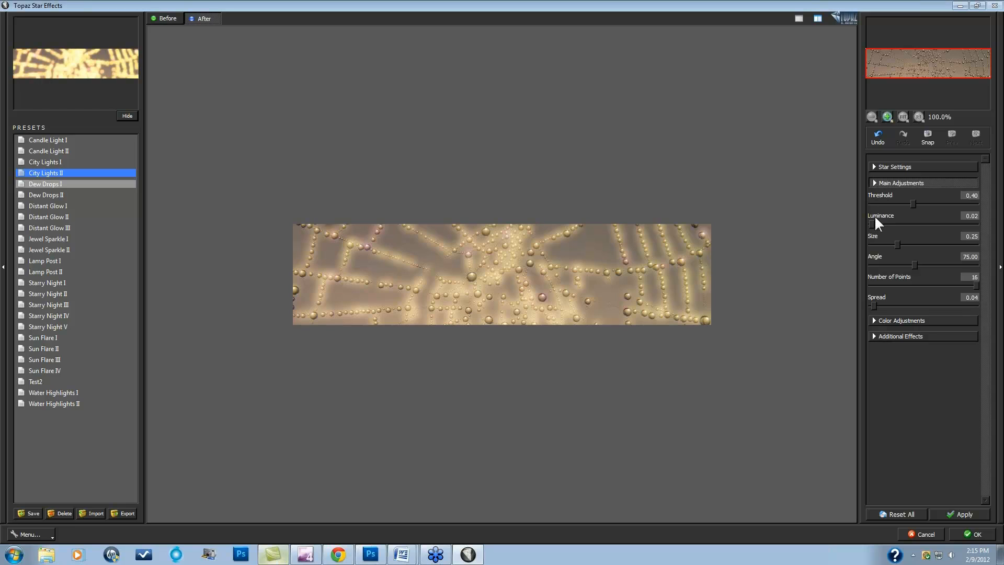
pyautogui.moveTo(910, 202); pyautogui.dragTo(844, 234)
pyautogui.click(881, 336)
pyautogui.moveTo(925, 256); pyautogui.dragTo(954, 256)
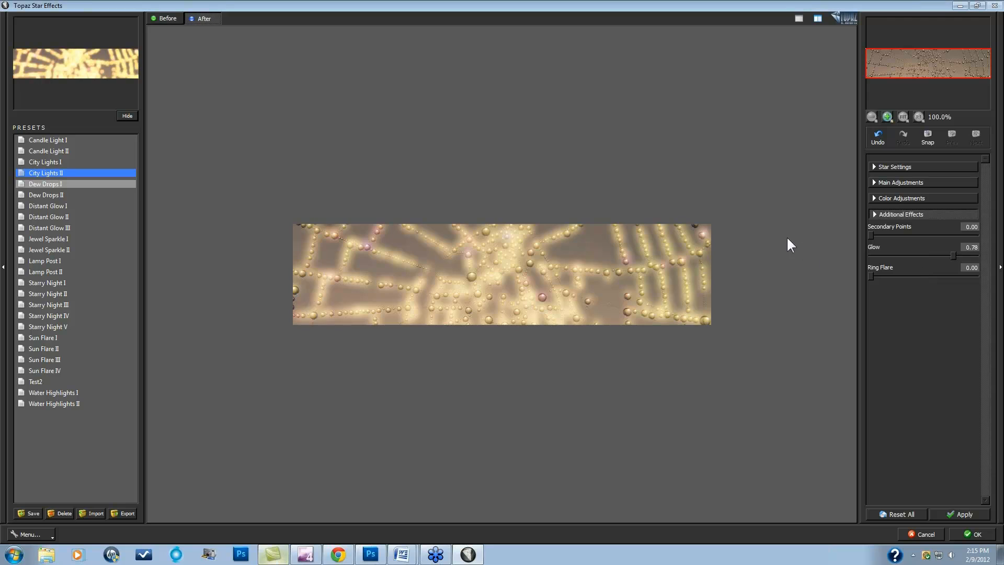
# Compare the strip's star effect with the original image and review the colour and main adjustment settings
pyautogui.press('space')
pyautogui.press('space')
pyautogui.press('space')
pyautogui.press('space')
pyautogui.click(878, 198)
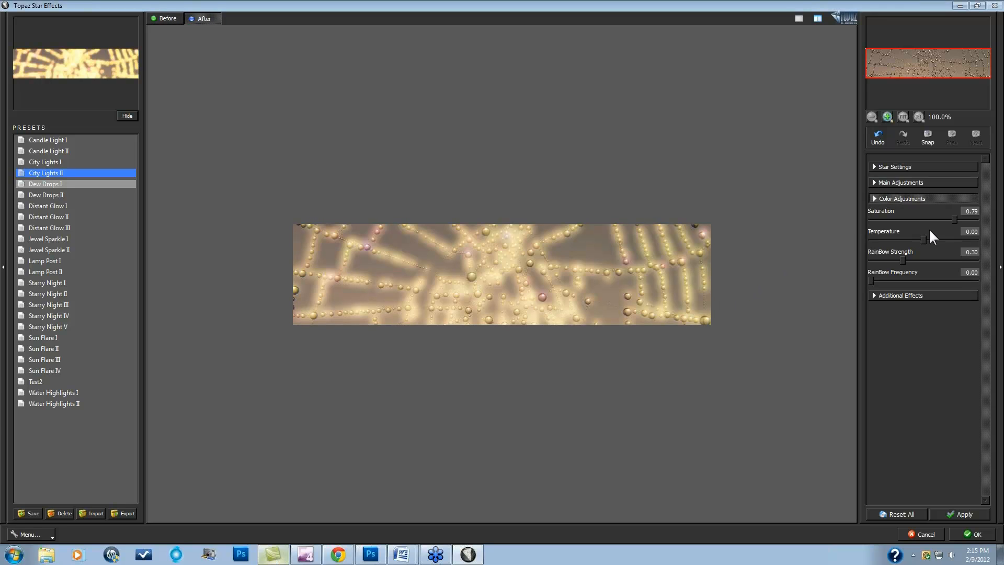
pyautogui.click(874, 182)
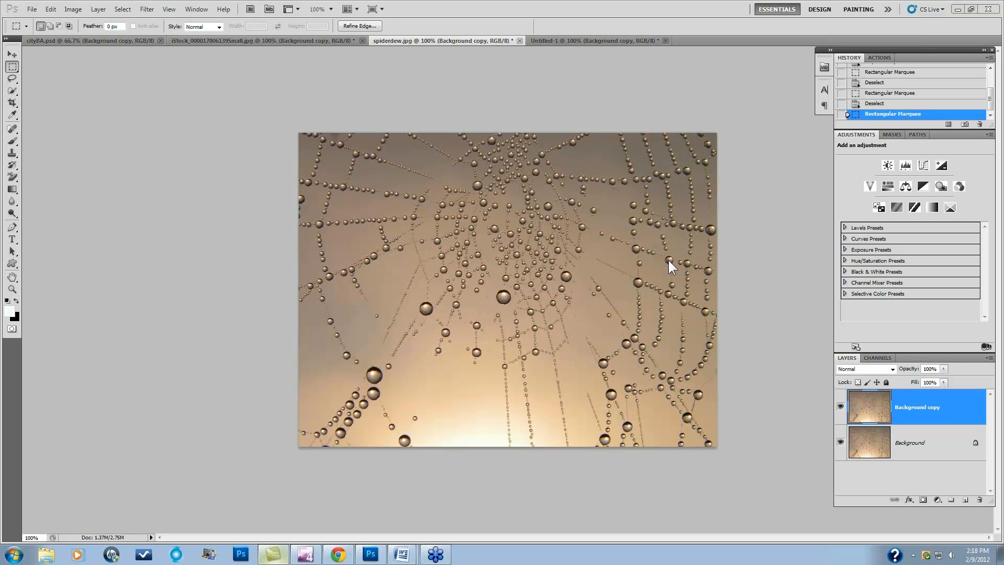
# Switch to the cityBA.psd document and compare its two versions by toggling the visibility of the Background copy 2 layer
pyautogui.click(101, 43)
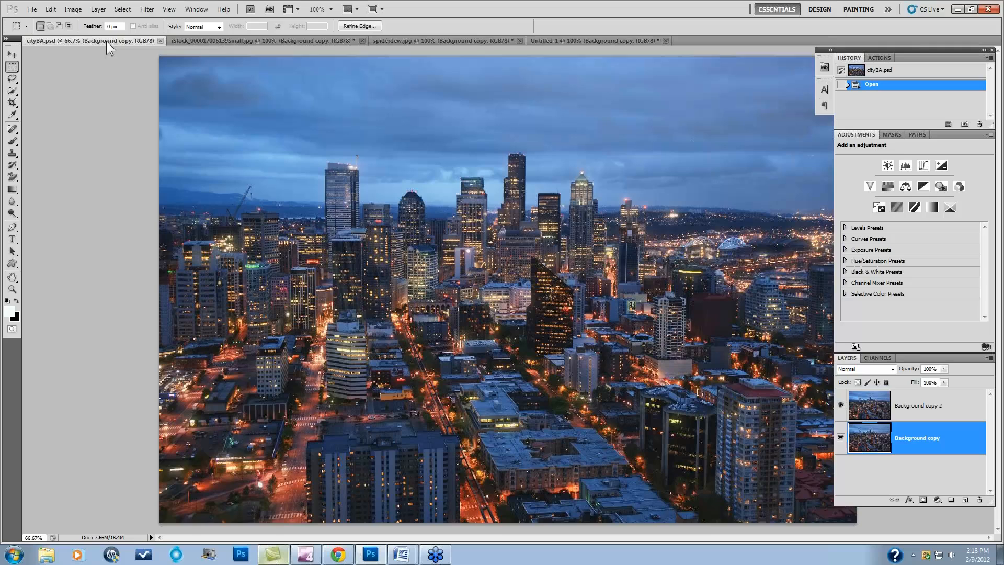
pyautogui.click(840, 406)
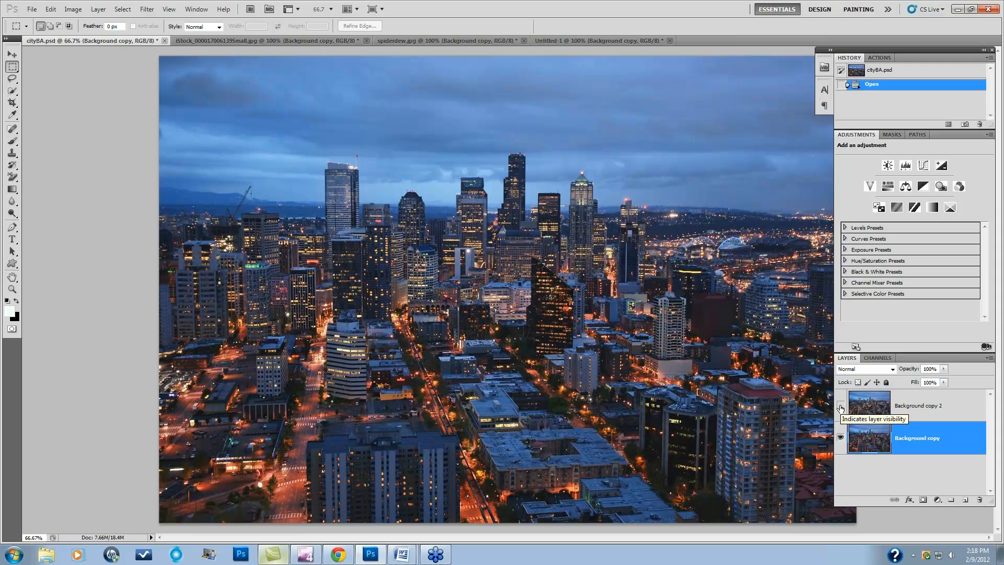
pyautogui.click(840, 406)
pyautogui.click(841, 406)
pyautogui.click(840, 407)
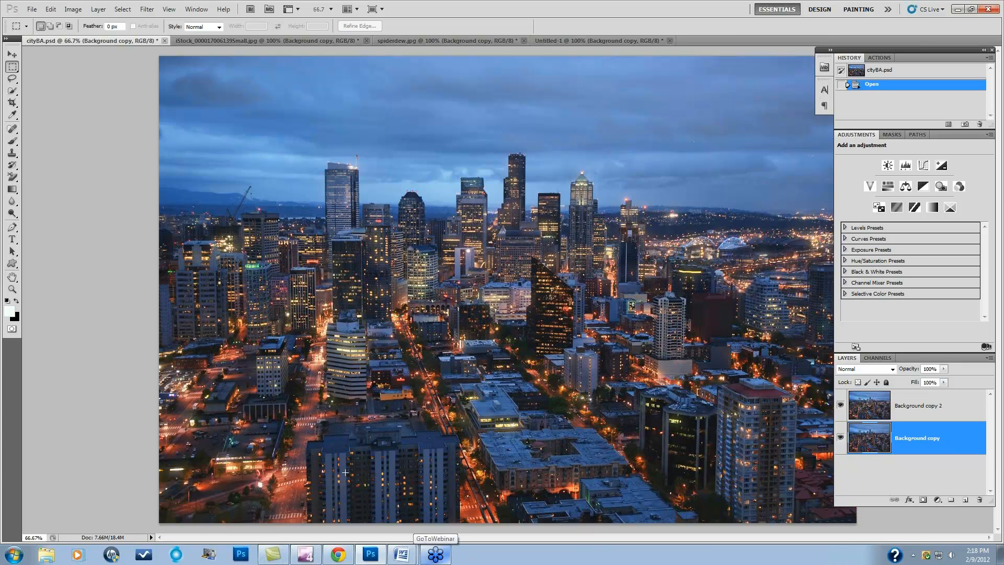
pyautogui.click(840, 406)
pyautogui.click(840, 406)
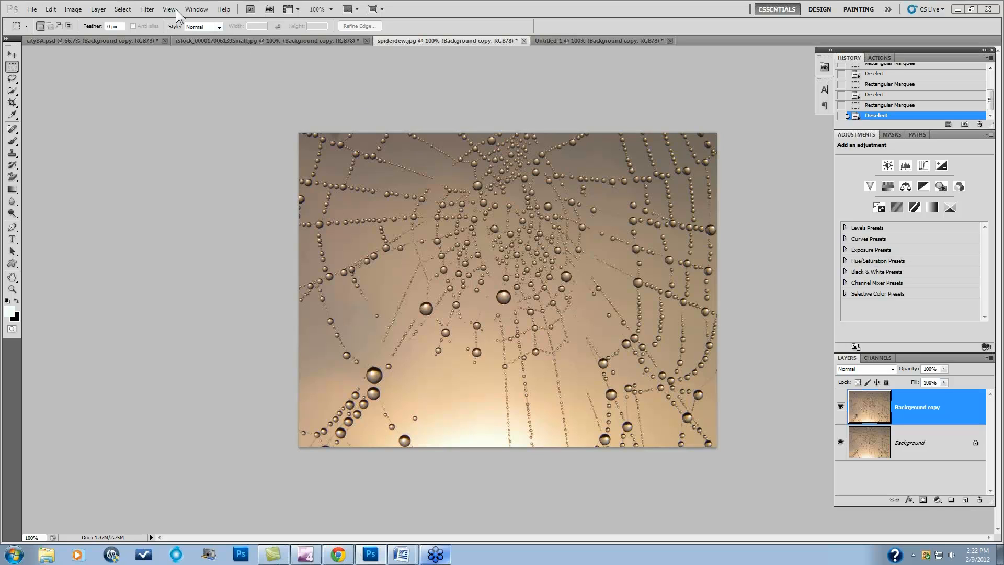
# Open Topaz Star Effects on the whole spiderdew.jpg image, set the star threshold to 0.00 and dismiss the Norton registration notice
pyautogui.click(148, 9)
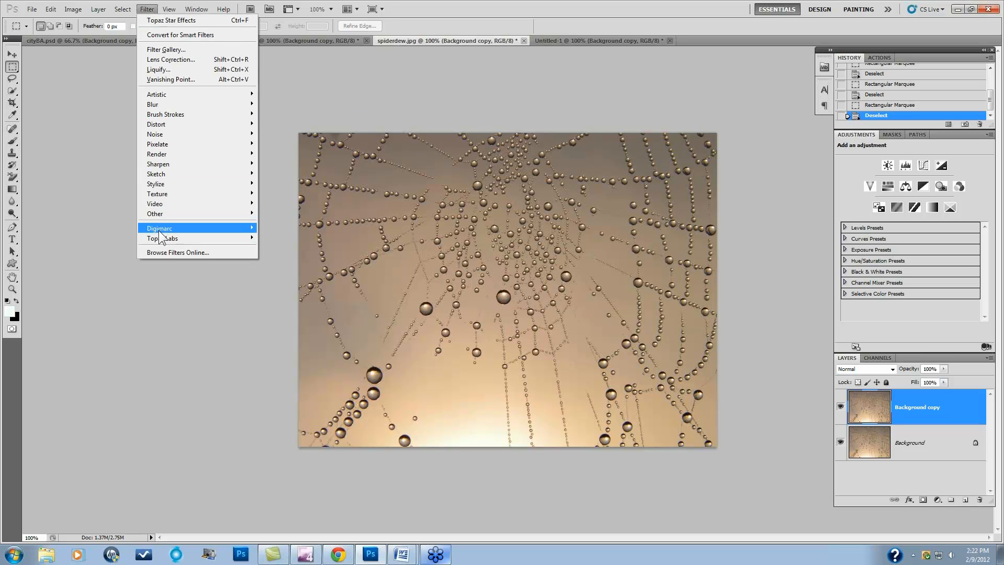
pyautogui.moveTo(224, 238)
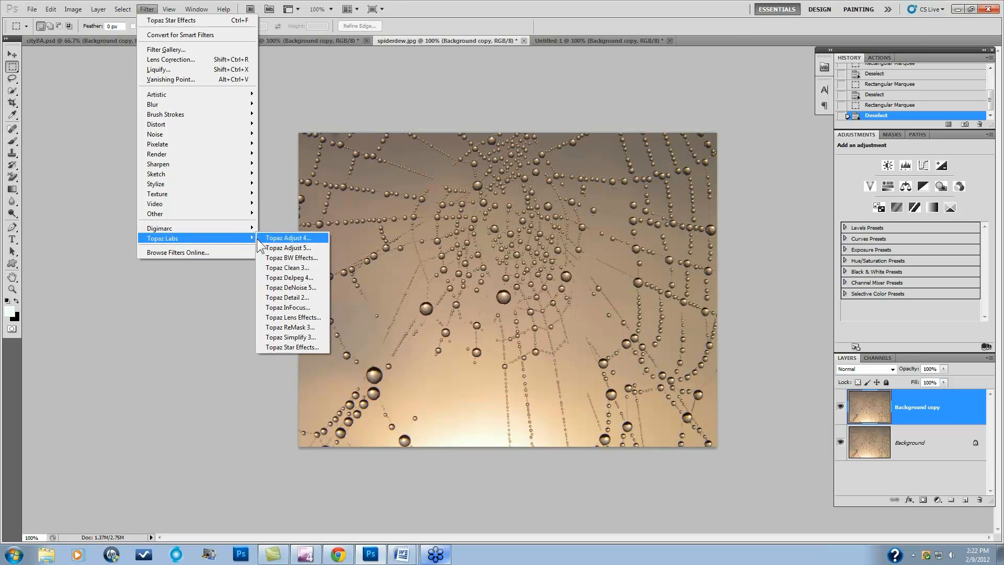
pyautogui.click(278, 347)
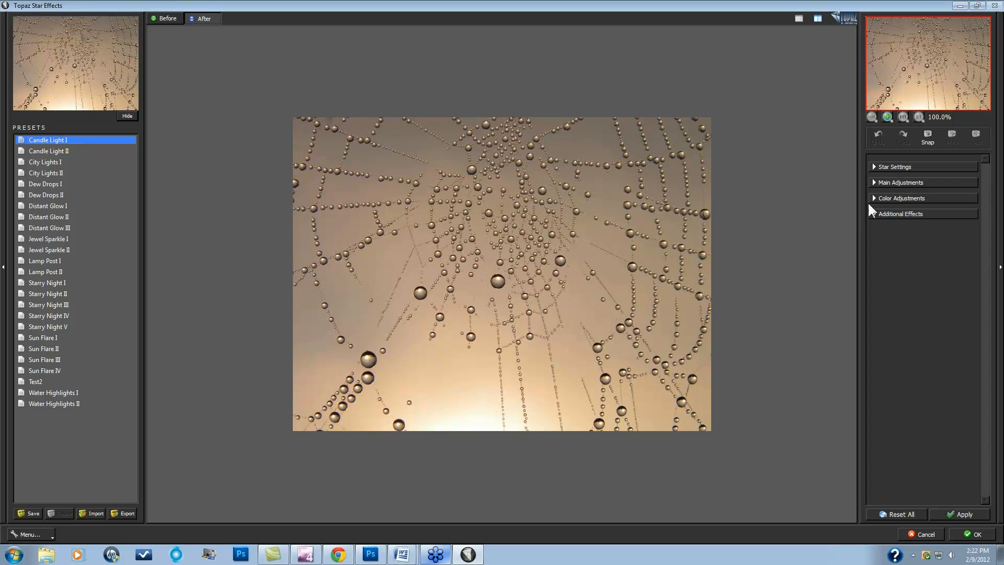
pyautogui.click(876, 183)
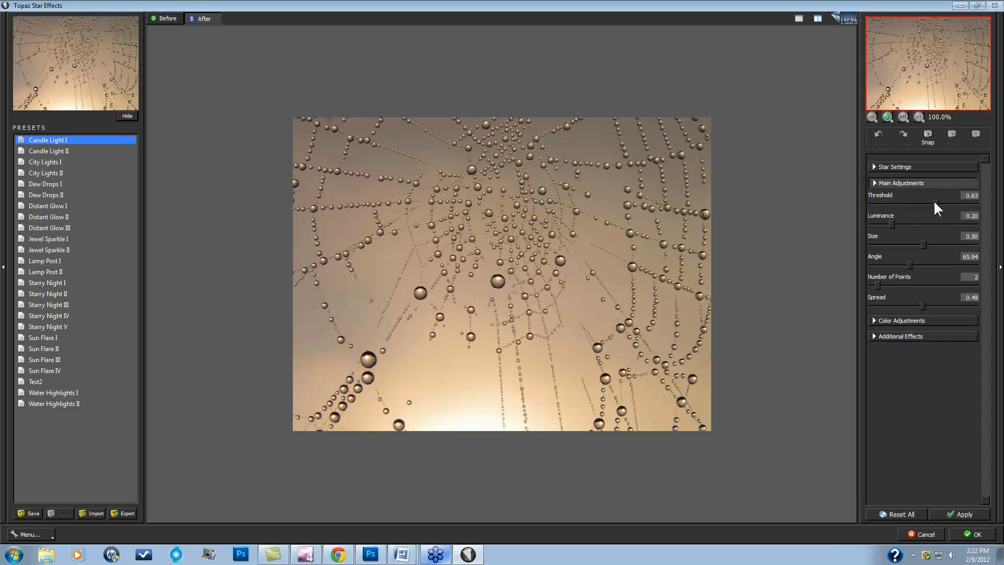
pyautogui.moveTo(935, 201); pyautogui.dragTo(870, 204)
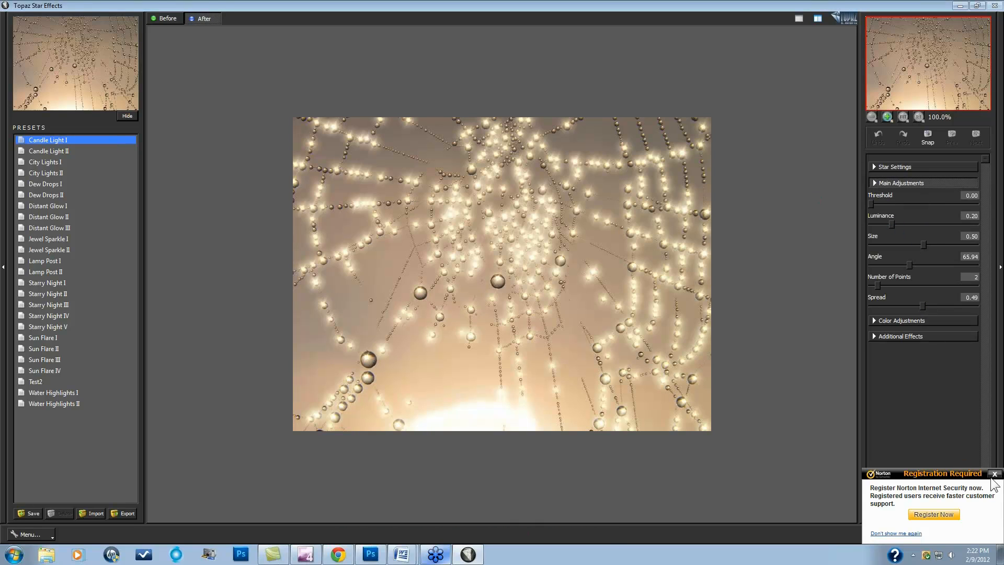
pyautogui.click(995, 474)
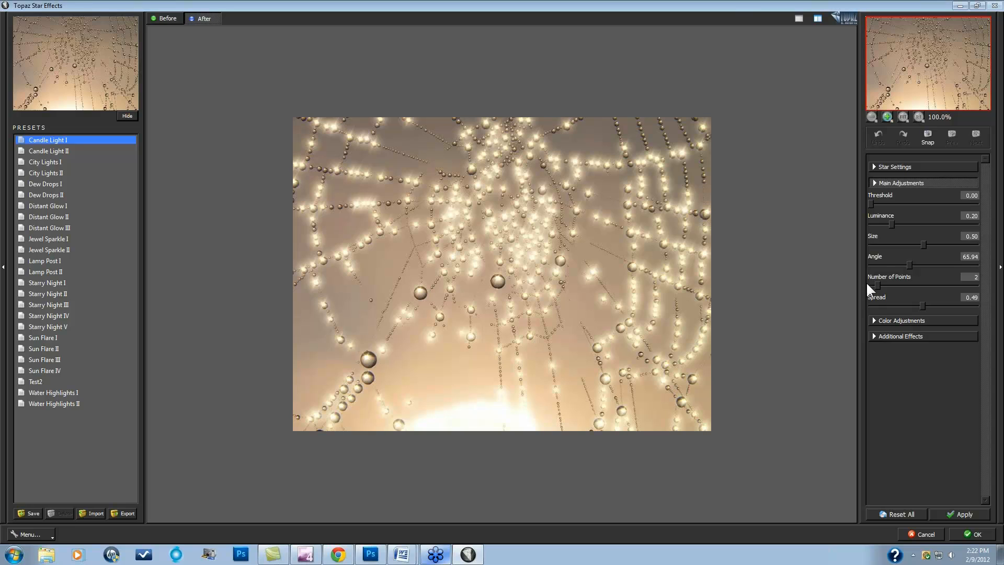
# Set the star brush size to 43 and remove stars from the dew strands in the image's upper-right area
pyautogui.click(874, 167)
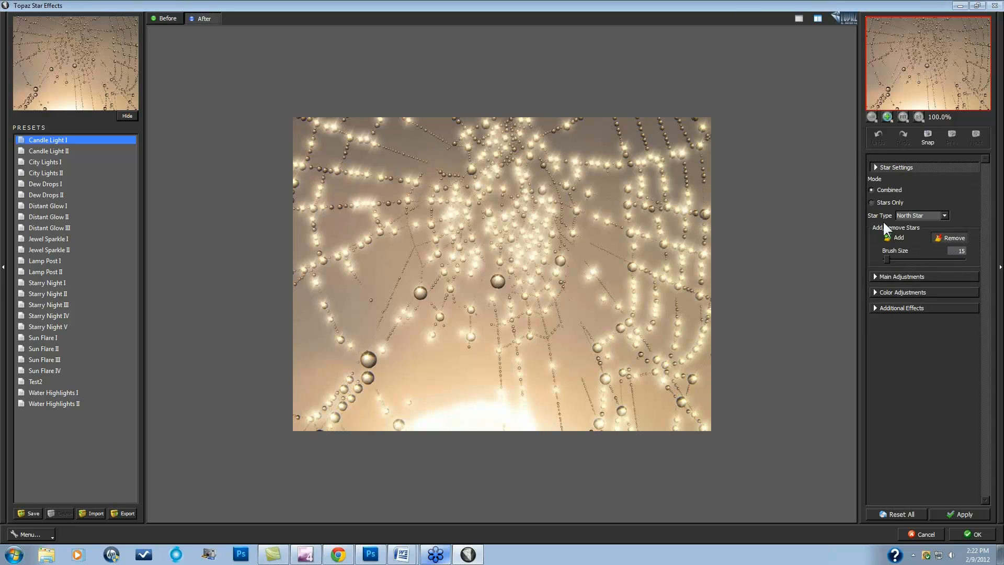
pyautogui.moveTo(887, 258); pyautogui.dragTo(895, 260)
pyautogui.click(950, 238)
pyautogui.moveTo(679, 153); pyautogui.dragTo(621, 149)
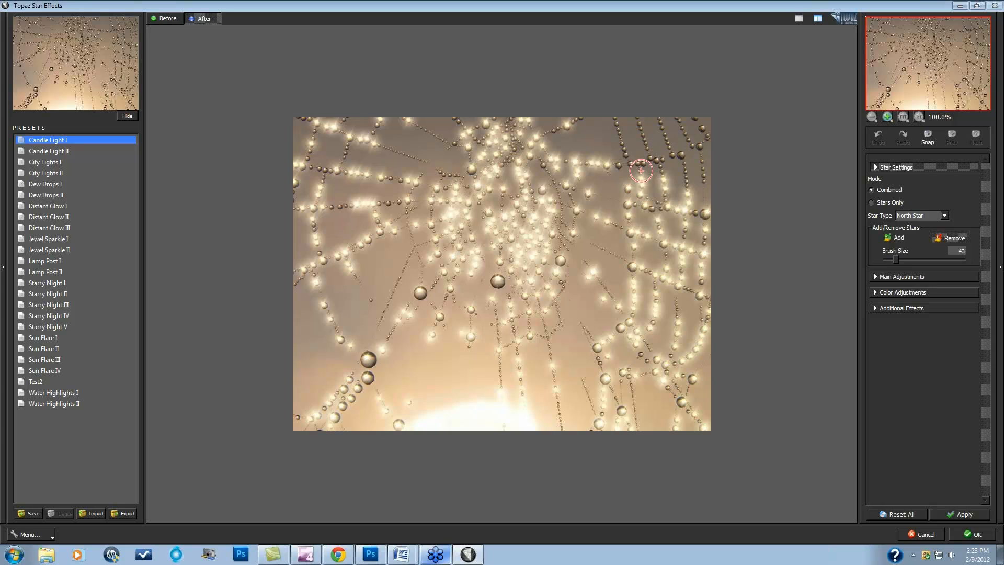
pyautogui.moveTo(641, 171)
pyautogui.mouseDown()
pyautogui.moveTo(560, 155)
pyautogui.moveTo(536, 136)
pyautogui.moveTo(630, 183)
pyautogui.mouseUp()
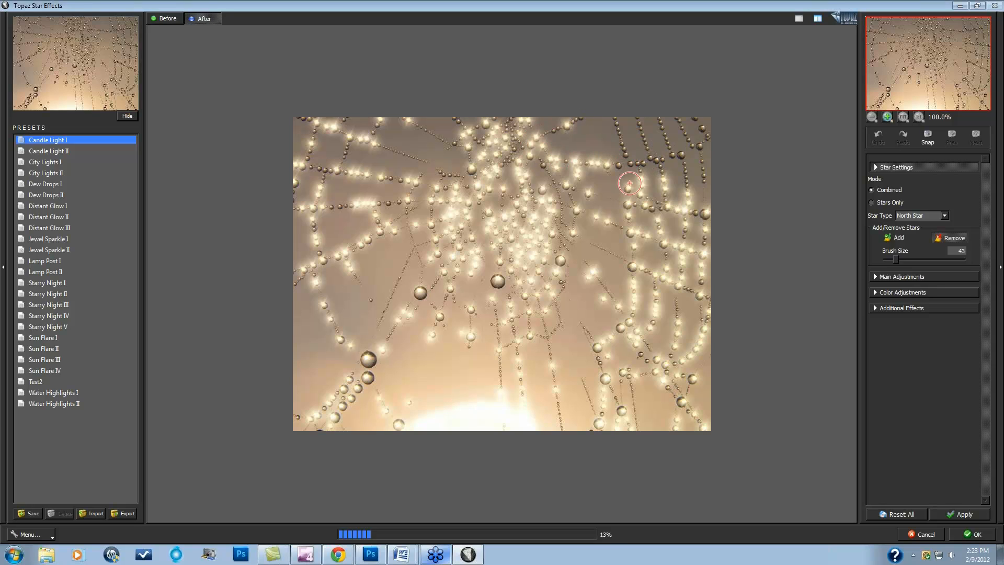